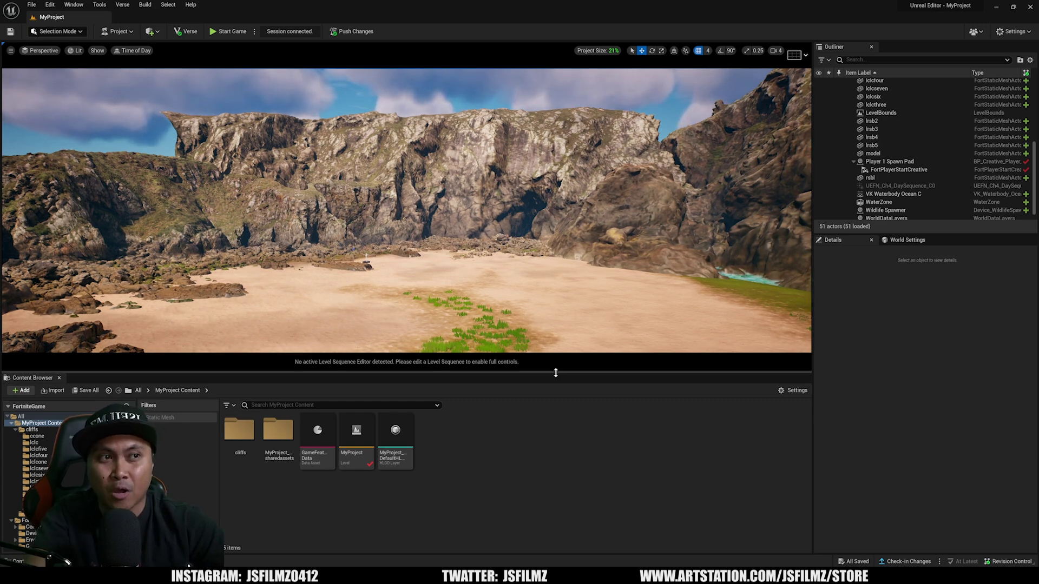
# Enlarge the viewport by reducing the height of the Content Browser below it.
pyautogui.moveTo(557, 378); pyautogui.dragTo(557, 442)
pyautogui.moveTo(406, 243); pyautogui.dragTo(303, 265, button='right')
pyautogui.press('w')
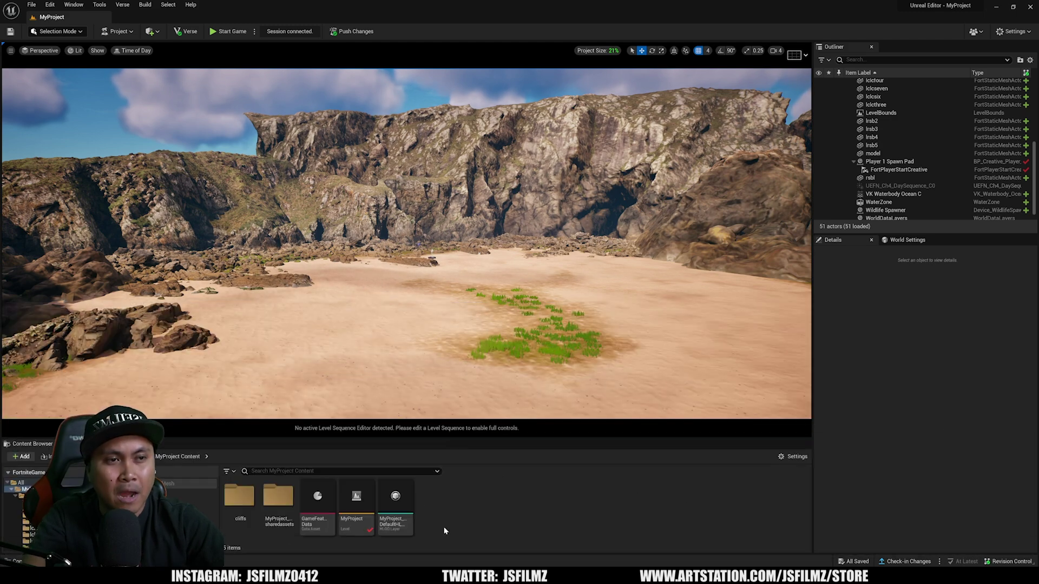
# Create a folder named statue in MyProject Content and open it.
pyautogui.rightClick(437, 515)
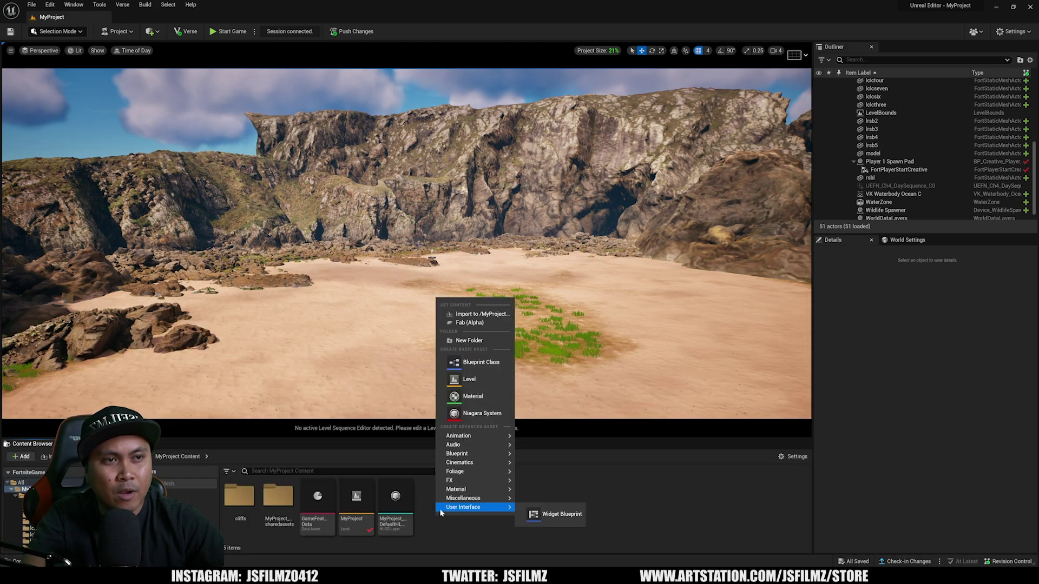
pyautogui.click(469, 341)
pyautogui.write('statue')
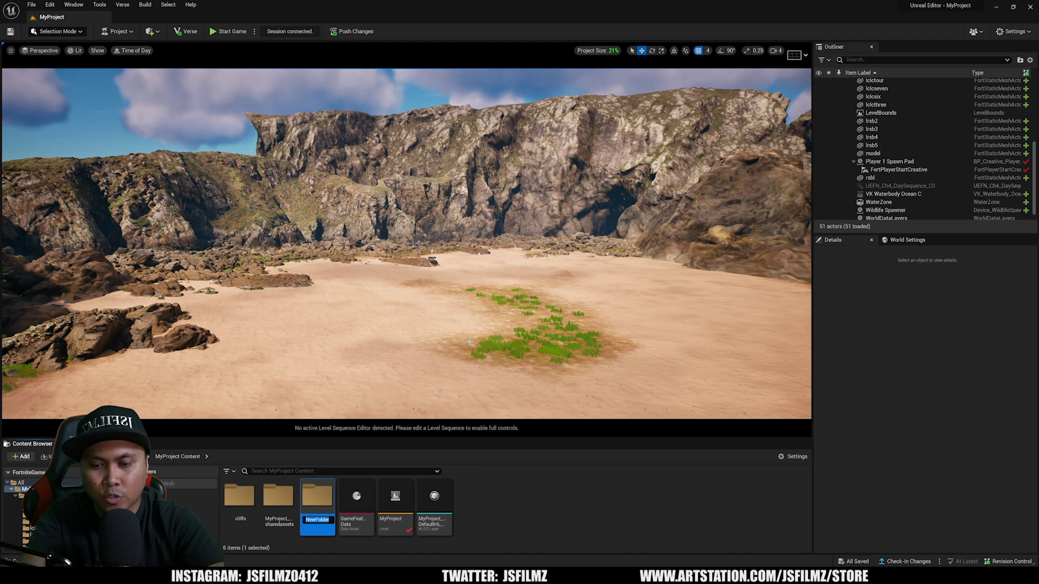
pyautogui.press('Return')
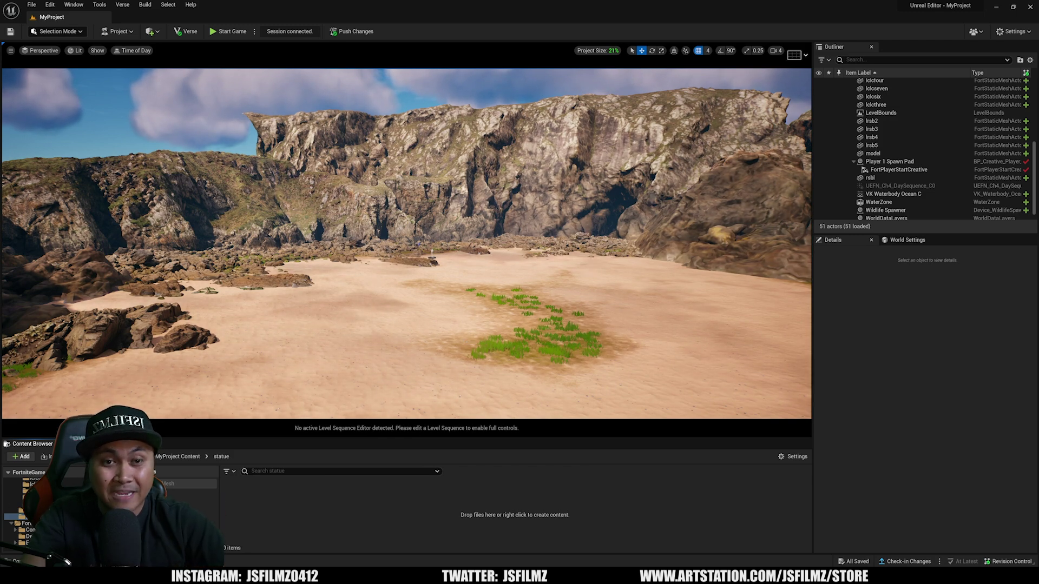
# Import 08.obj from the statues-of-generals source folder in File Explorer into the statue folder, using the default import settings.
pyautogui.hotkey('alt', 'Tab')
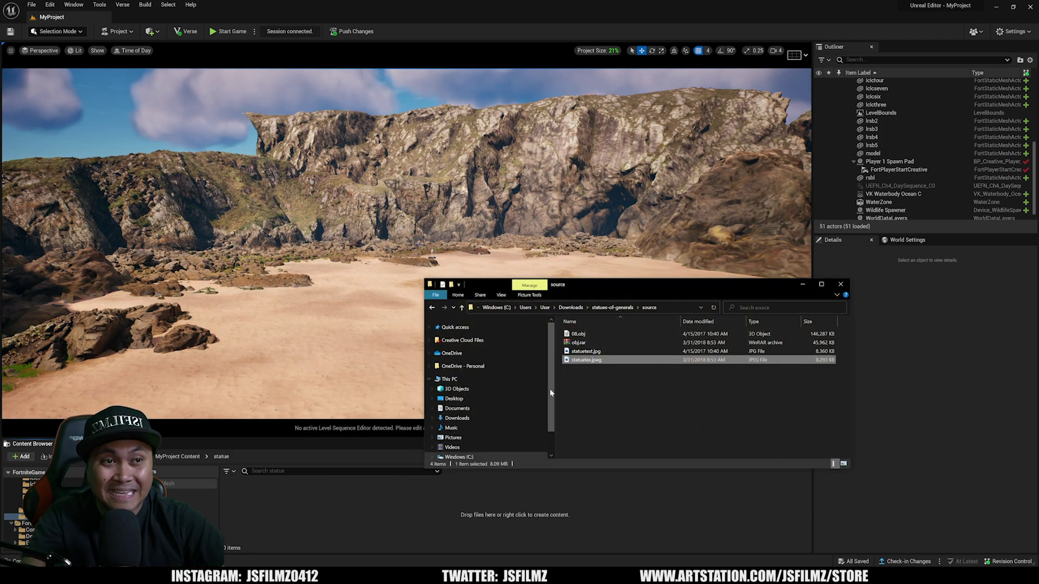
pyautogui.click(590, 388)
pyautogui.moveTo(578, 334); pyautogui.dragTo(434, 480)
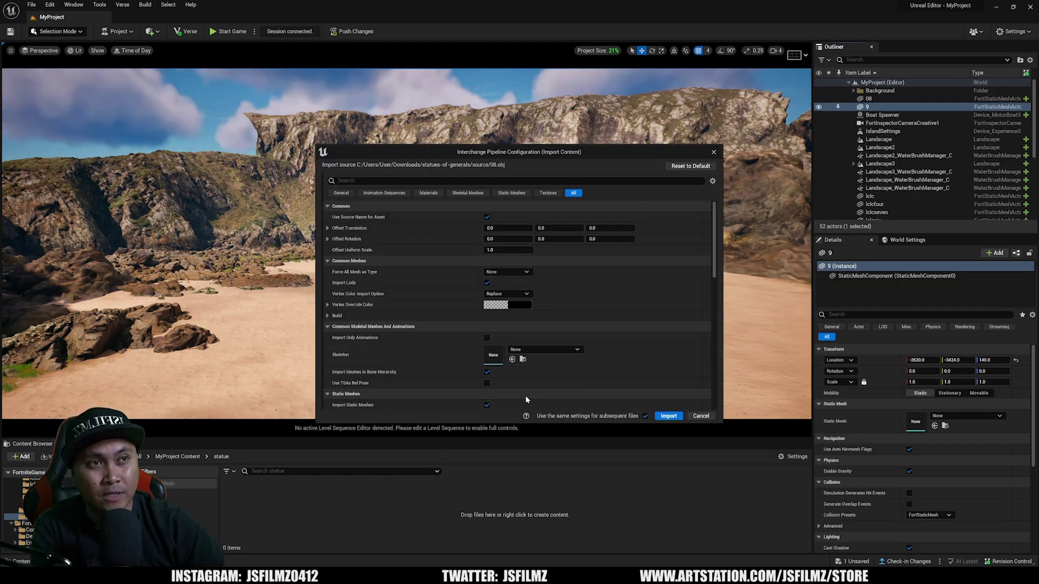
pyautogui.click(490, 239)
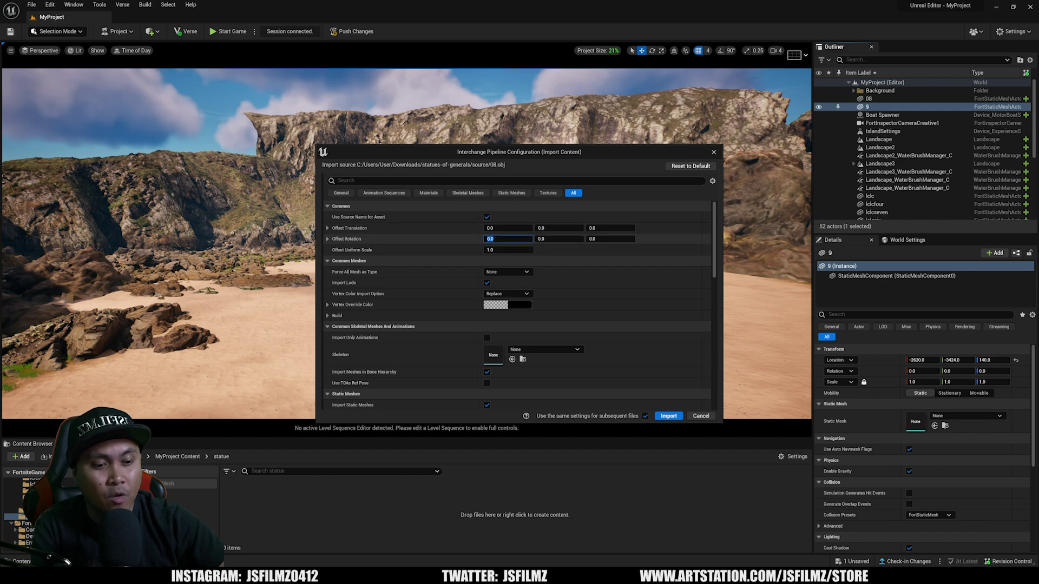
pyautogui.click(665, 415)
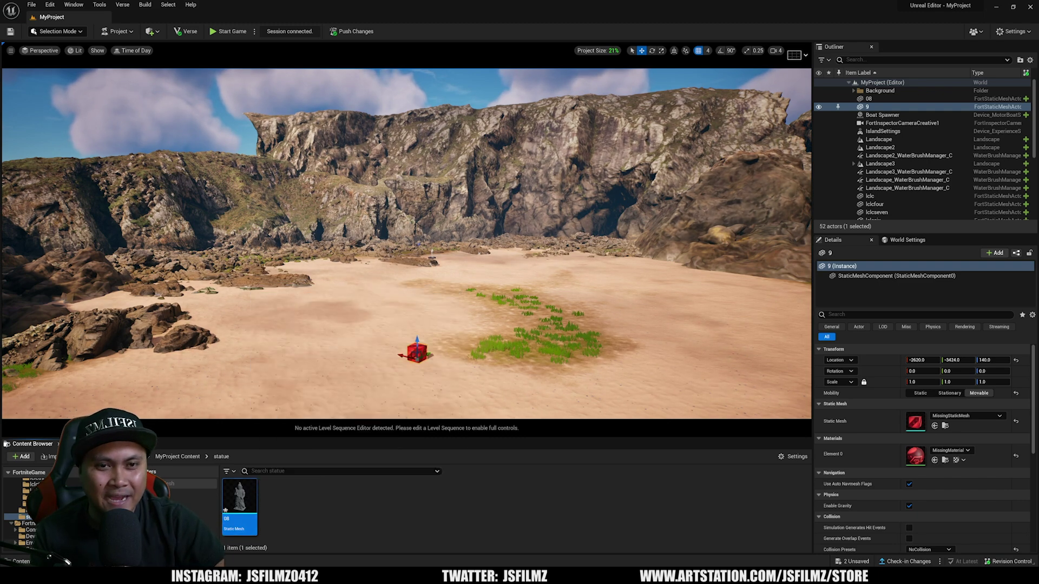
# Import the statuetex.jpeg texture from the File Explorer source folder into the statue folder, and minimize File Explorer.
pyautogui.hotkey('alt', 'Tab')
pyautogui.click(585, 382)
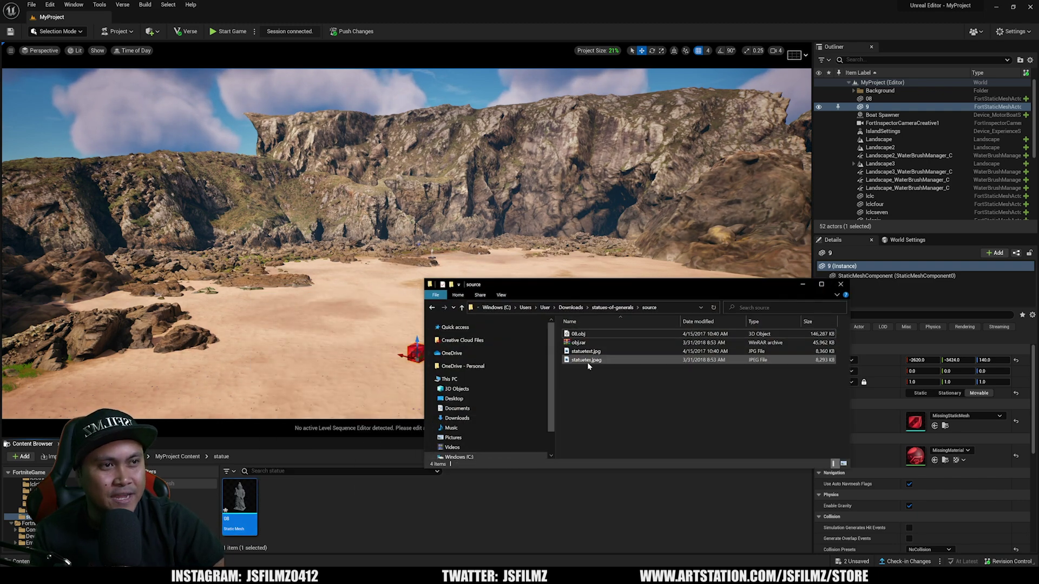
pyautogui.moveTo(594, 361); pyautogui.dragTo(343, 494)
pyautogui.click(803, 284)
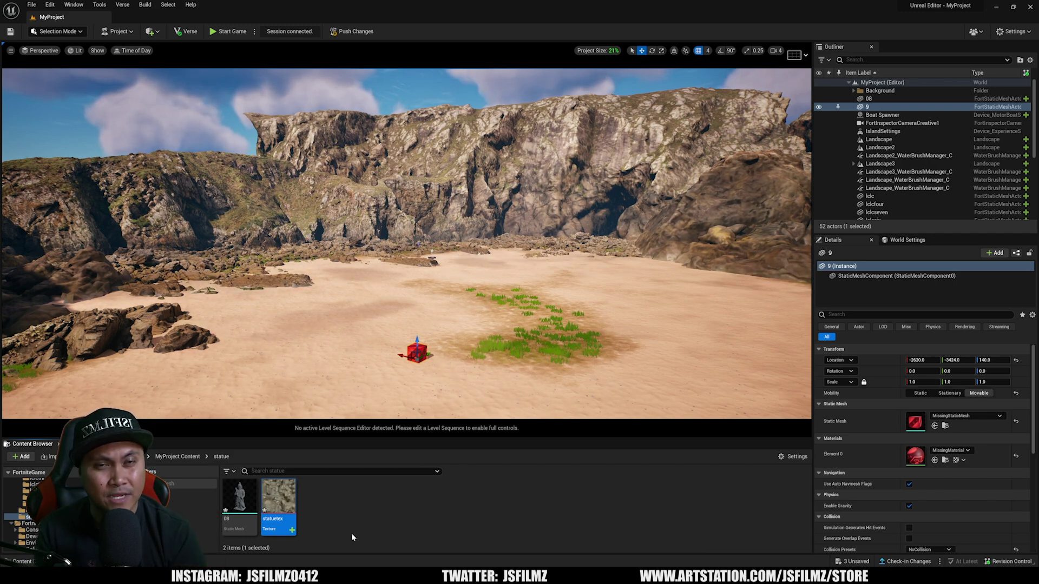
# Set the statuetex texture's LOD Bias to 1 and save the texture.
pyautogui.doubleClick(265, 502)
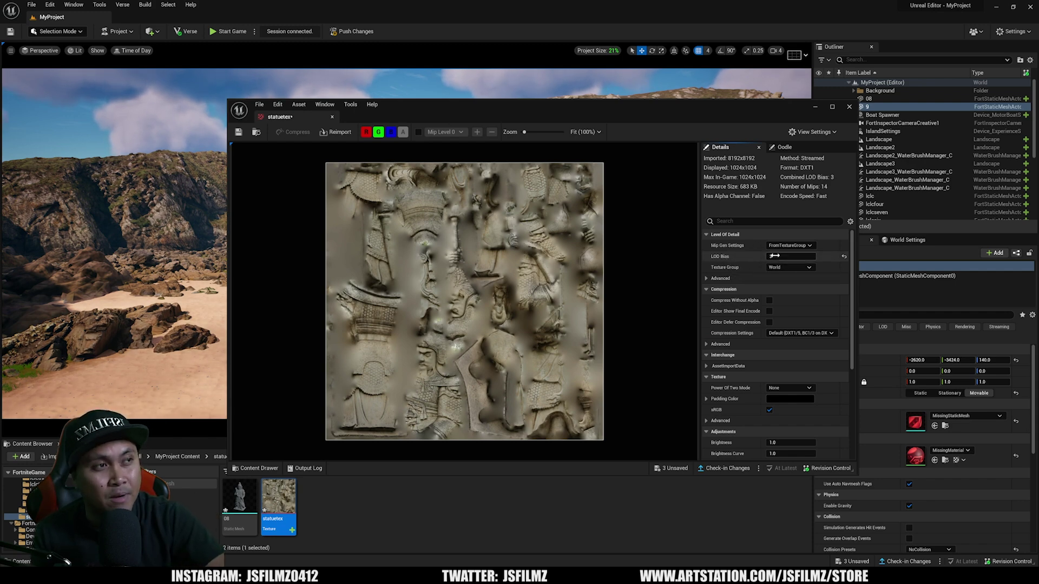
pyautogui.press('Return')
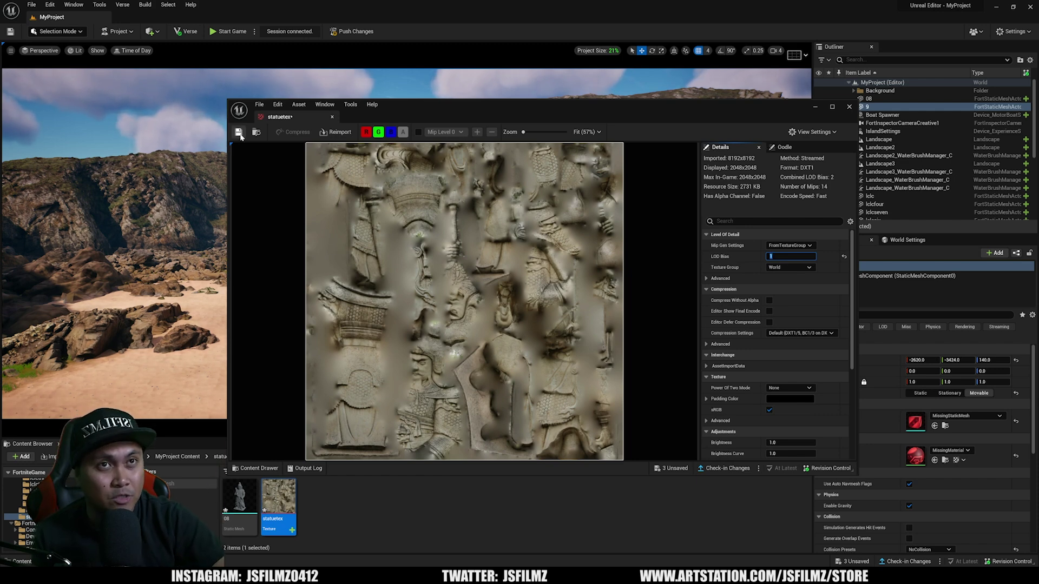
pyautogui.hotkey('ctrl', 's')
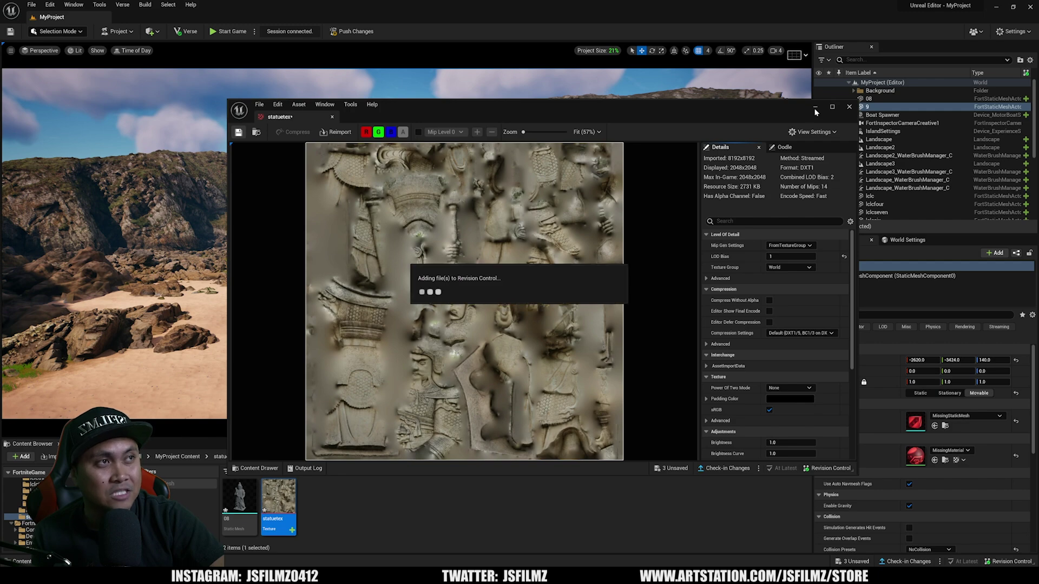
pyautogui.click(812, 111)
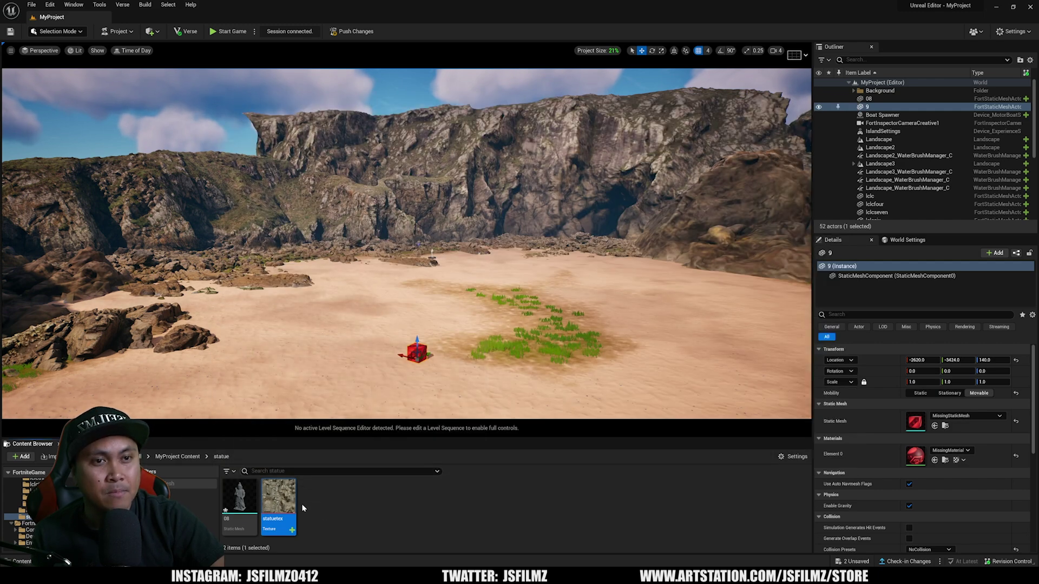
# Create a material named statuetex_Mat from the statuetex texture.
pyautogui.rightClick(287, 503)
pyautogui.click(324, 291)
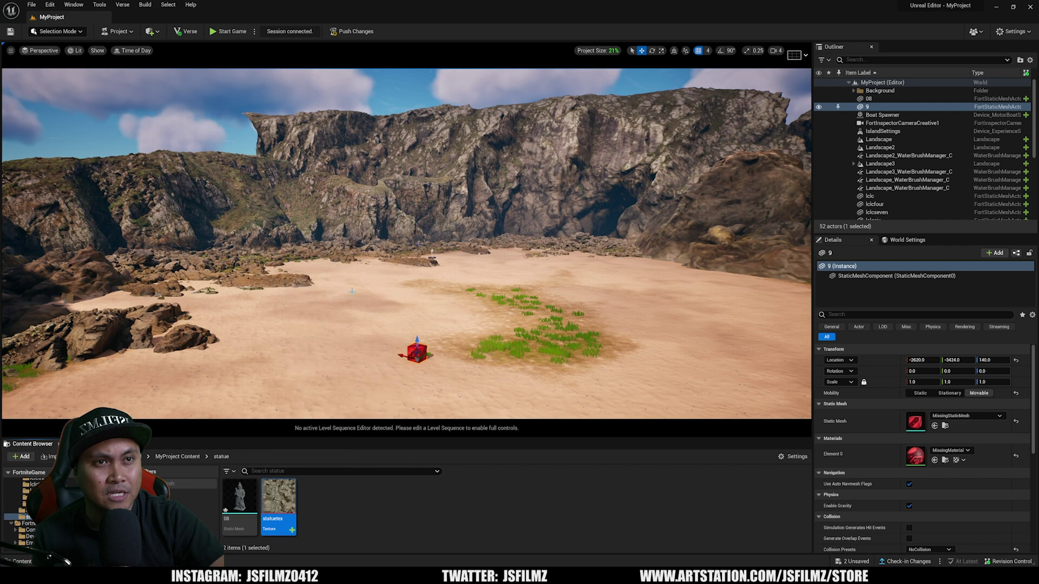
pyautogui.press('Return')
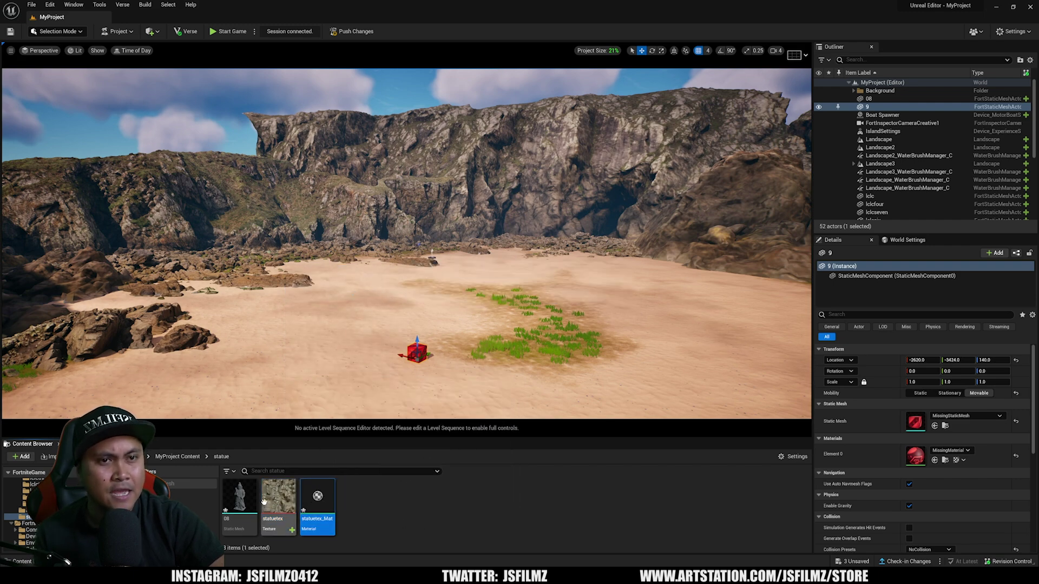
# Place the 08 statue mesh on the sand beside the red cube and scale it uniformly to 0.5.
pyautogui.moveTo(240, 496); pyautogui.dragTo(359, 350)
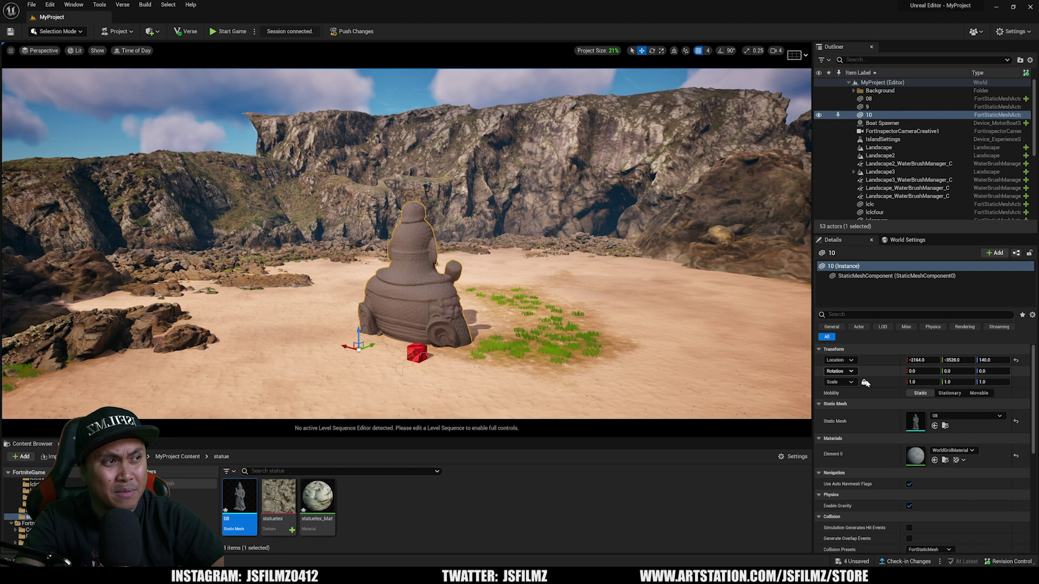
pyautogui.click(924, 382)
pyautogui.write('0.5')
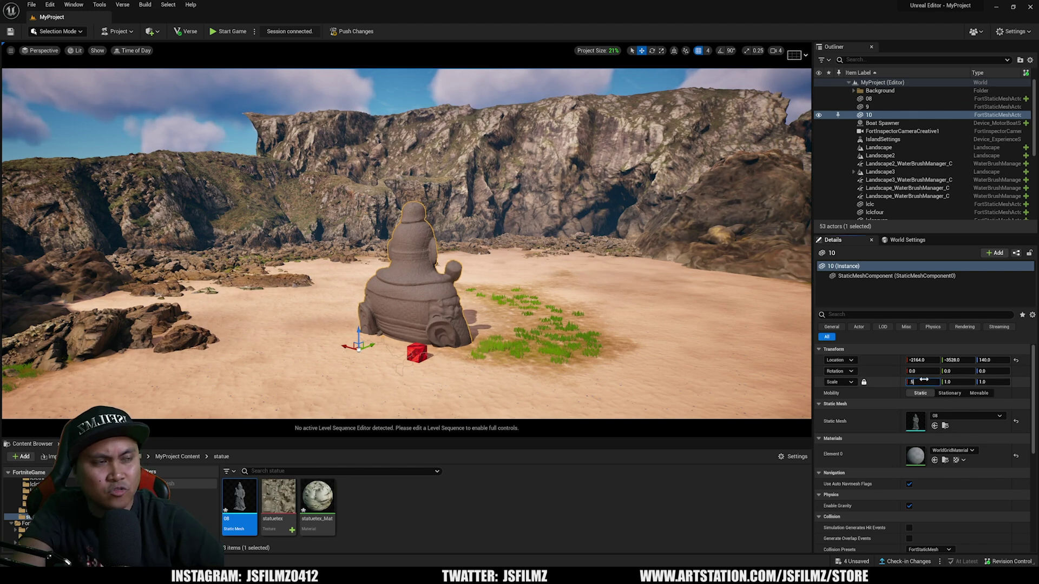
pyautogui.press('Return')
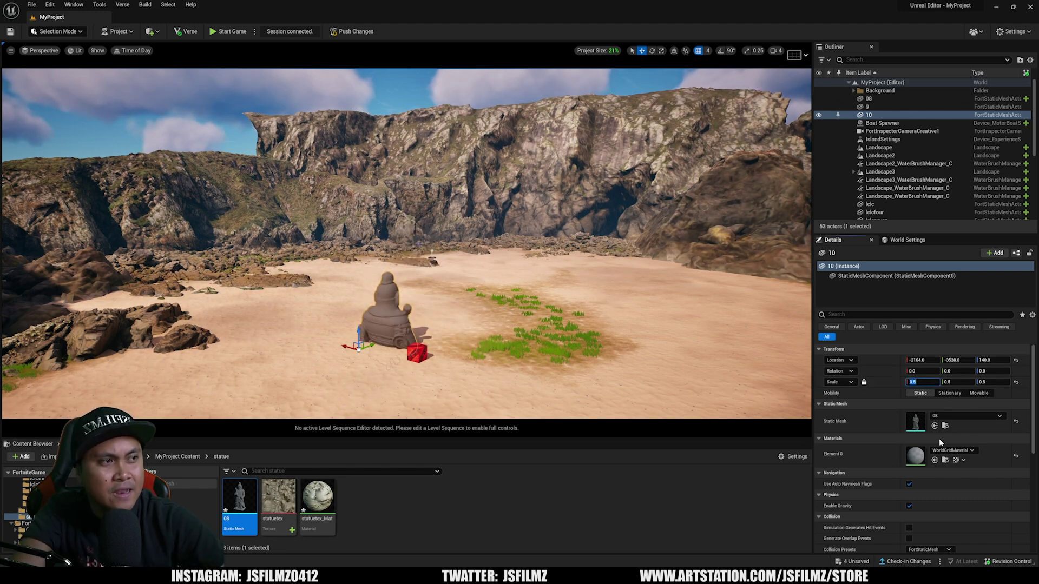
# Assign statuetex_Mat to the statue's material slot and raise the statue onto the sand at a Z location of about 804.
pyautogui.moveTo(318, 497); pyautogui.dragTo(939, 457)
pyautogui.moveTo(359, 332); pyautogui.dragTo(370, 243)
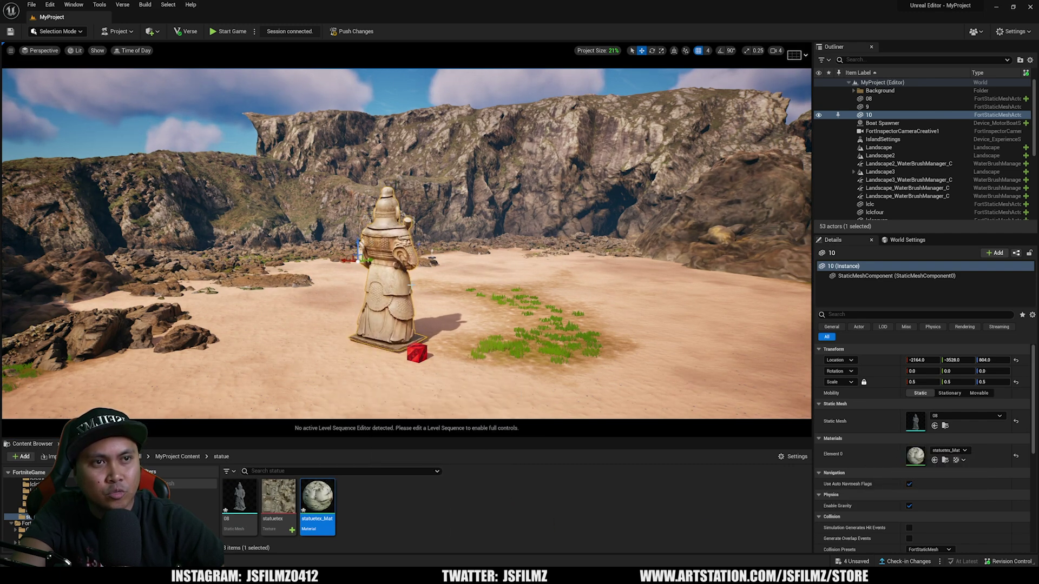
# Delete the red missing-mesh cube and the stray 08 actor, and rotate the statue about 180 degrees around Z.
pyautogui.click(419, 351)
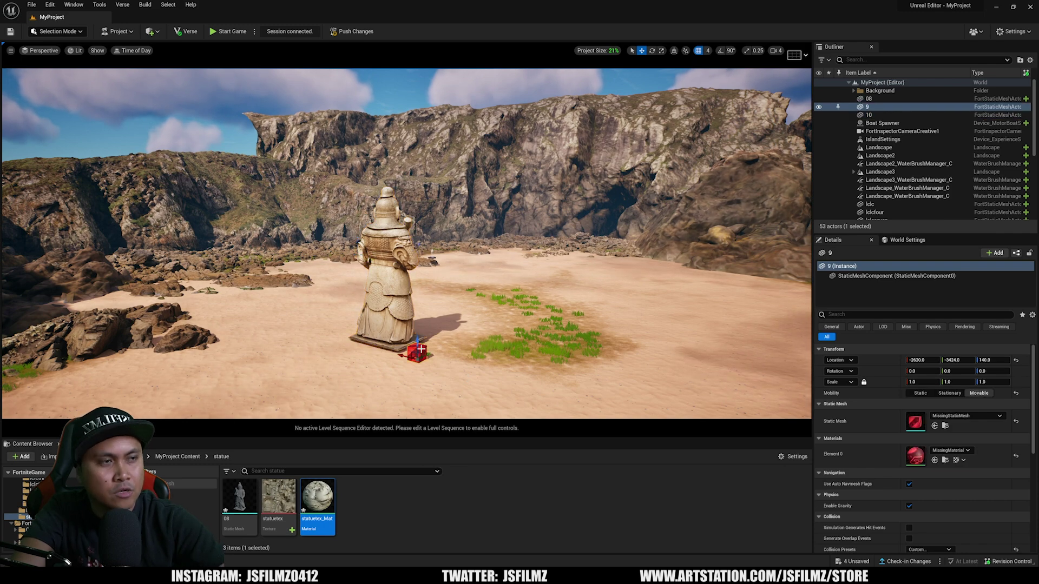
pyautogui.press('Delete')
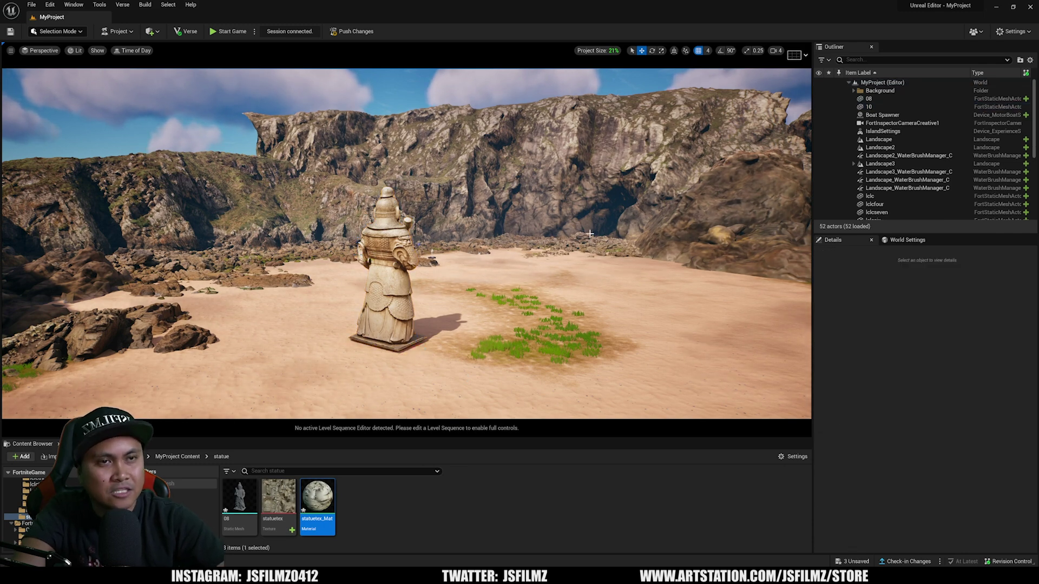
pyautogui.click(880, 99)
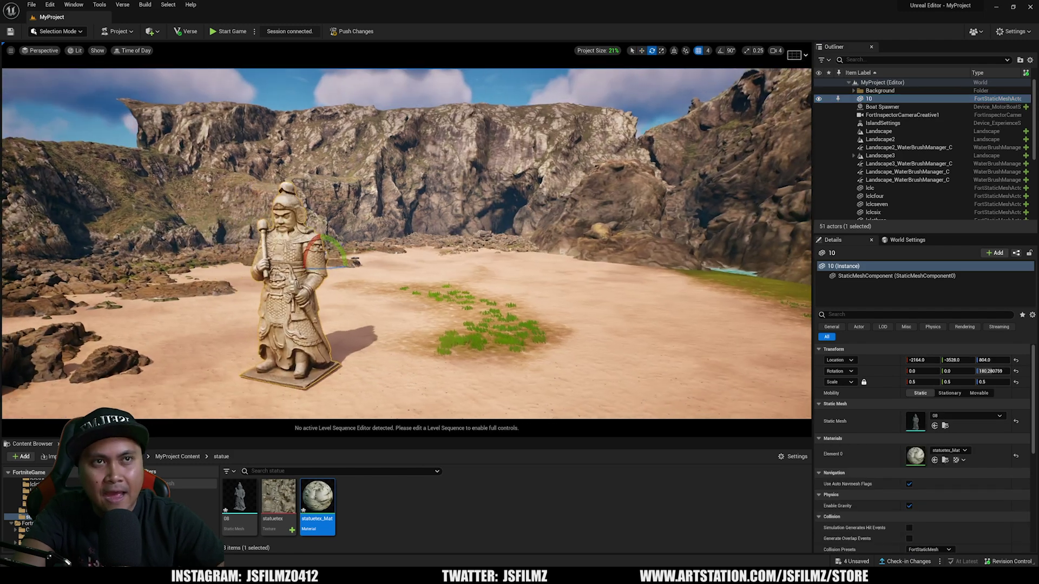
pyautogui.moveTo(406, 243); pyautogui.dragTo(357, 244, button='right')
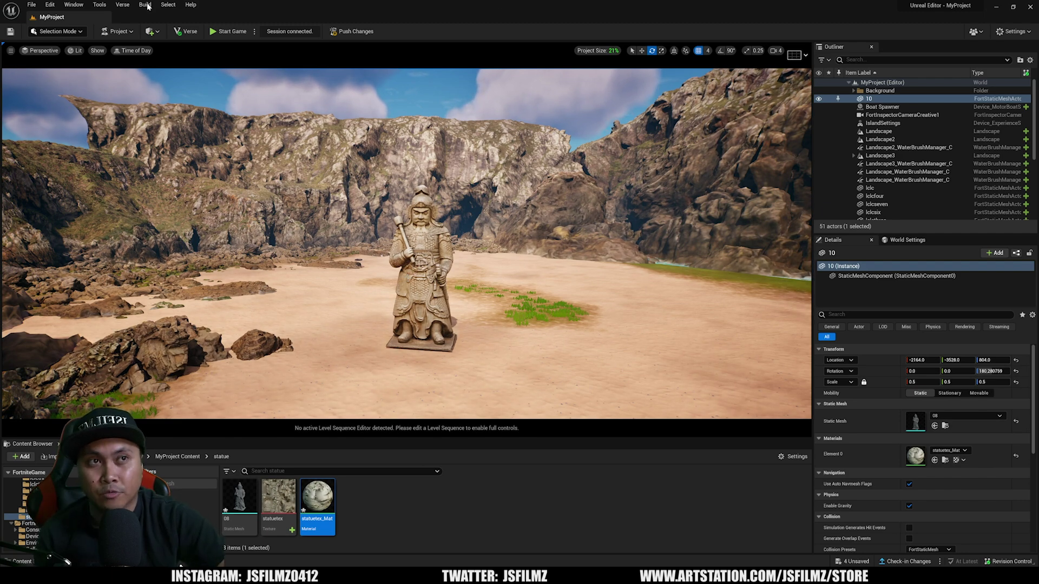
# Inspect the statue's mesh density up close with the Nanite Triangles visualization, and return the viewport to Lit.
pyautogui.click(77, 50)
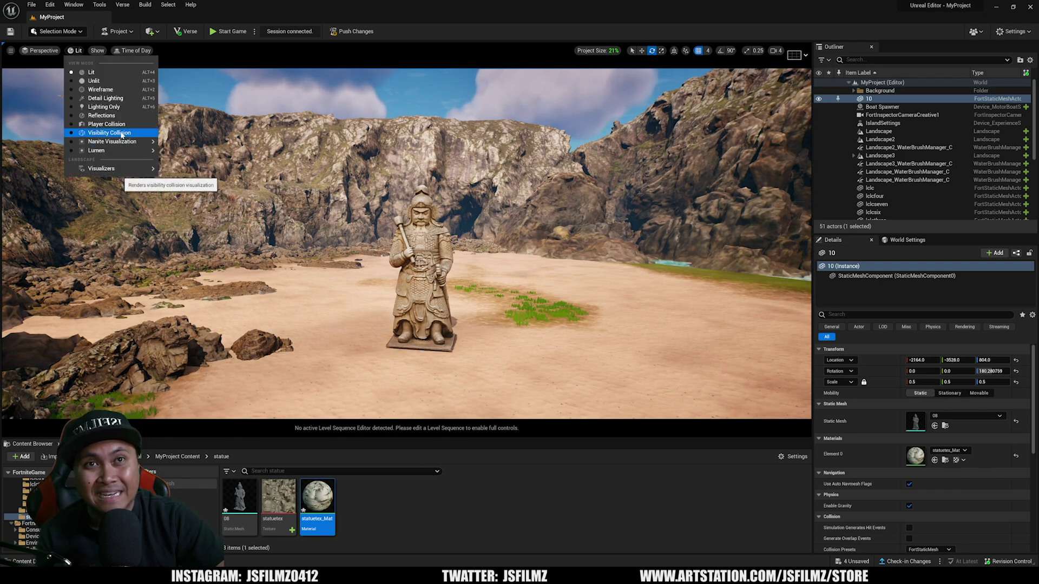
pyautogui.moveTo(123, 142)
pyautogui.click(182, 177)
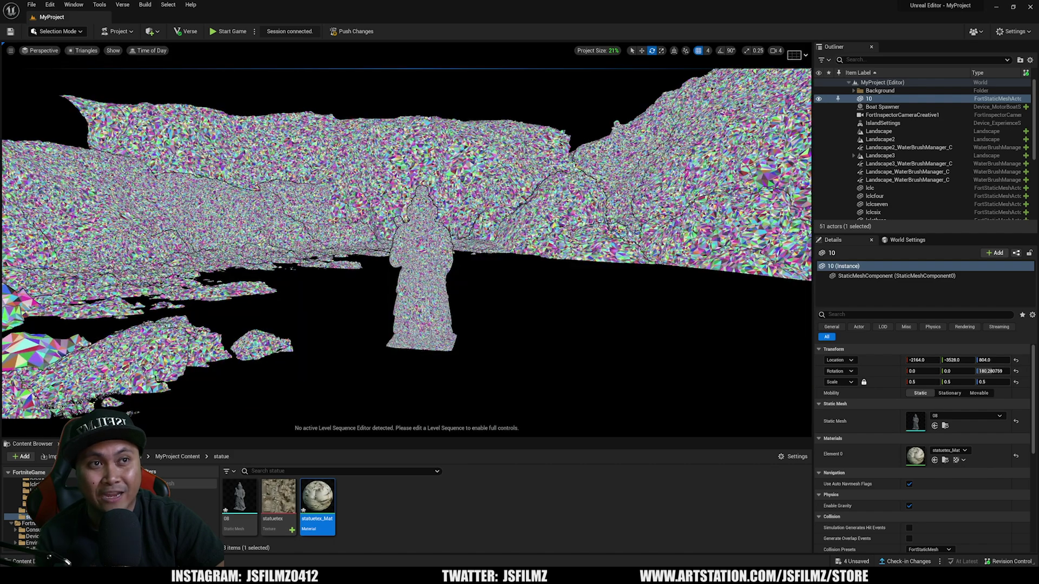
pyautogui.moveTo(458, 304)
pyautogui.mouseDown(button='right')
pyautogui.moveTo(436, 322)
pyautogui.moveTo(465, 344)
pyautogui.moveTo(458, 303)
pyautogui.mouseUp(button='right')
pyautogui.press('w')
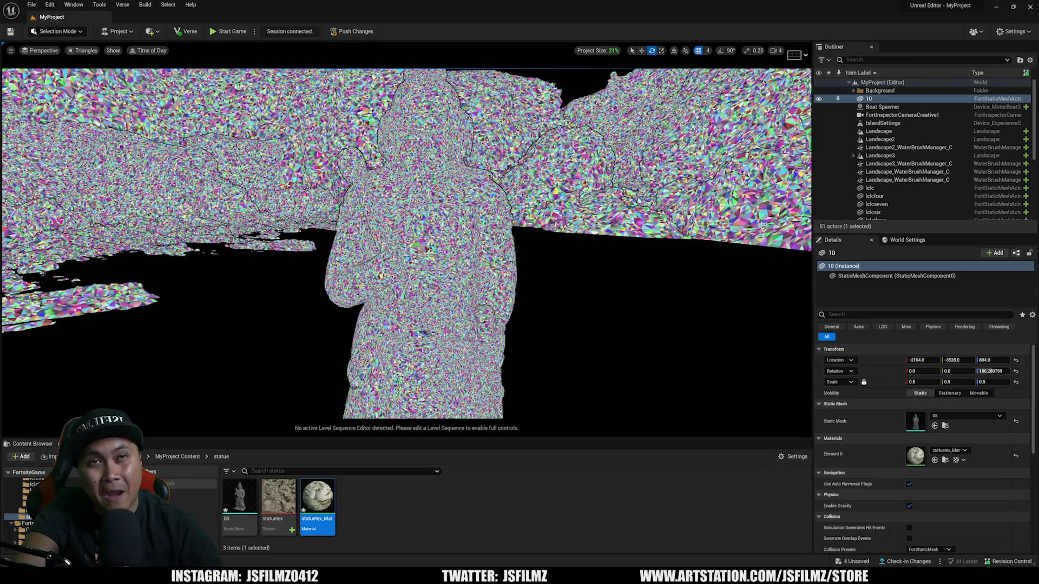
pyautogui.click(86, 52)
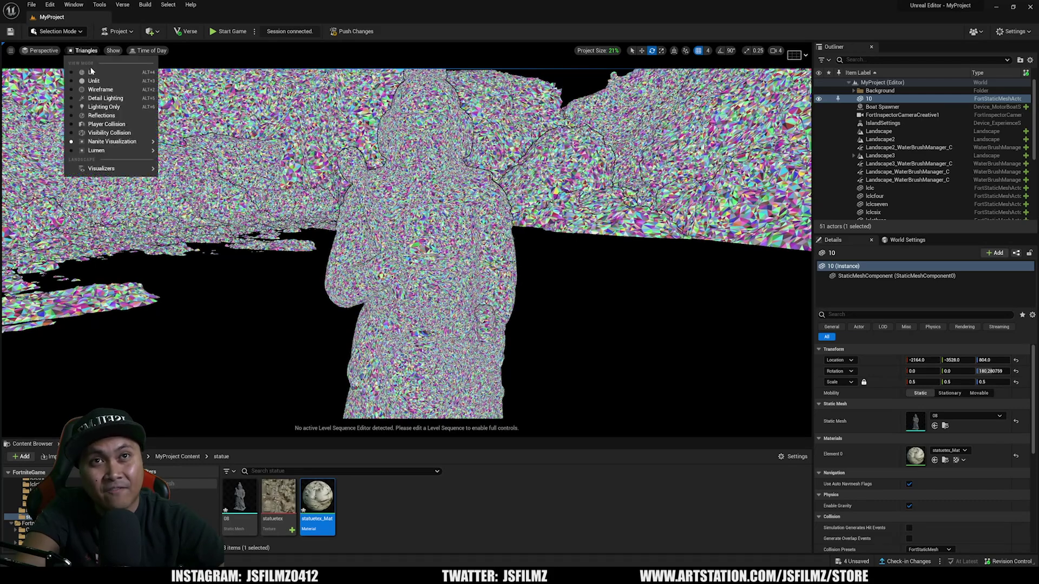
pyautogui.click(91, 72)
# Push the changes to the live session, saving all the listed content.
pyautogui.click(366, 33)
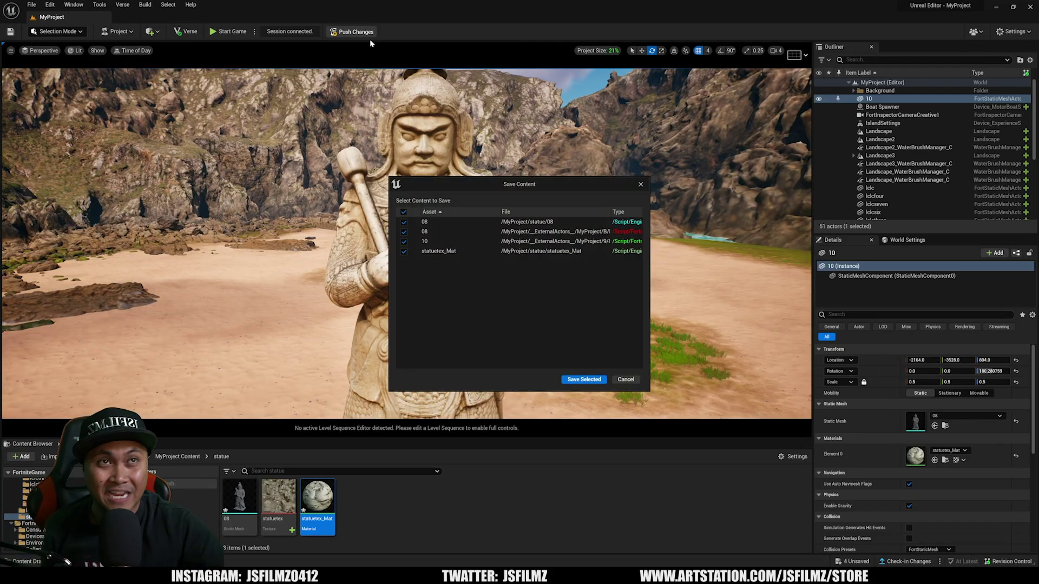
pyautogui.click(585, 379)
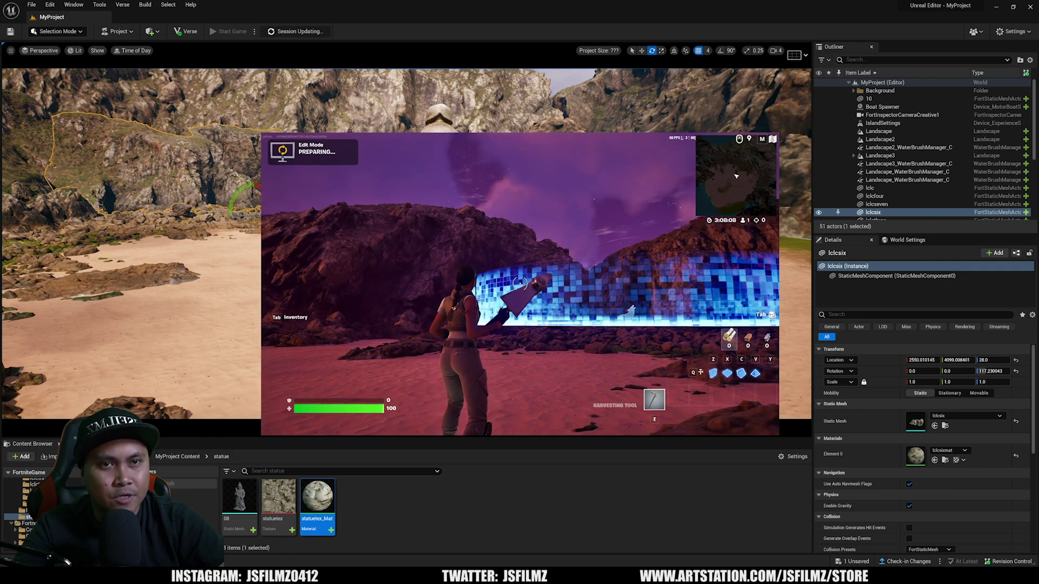
# Set the game's video resolution to 2560 x 1440 16:9 in Windowed mode, apply it, and return to the session.
pyautogui.press('Escape')
pyautogui.click(389, 187)
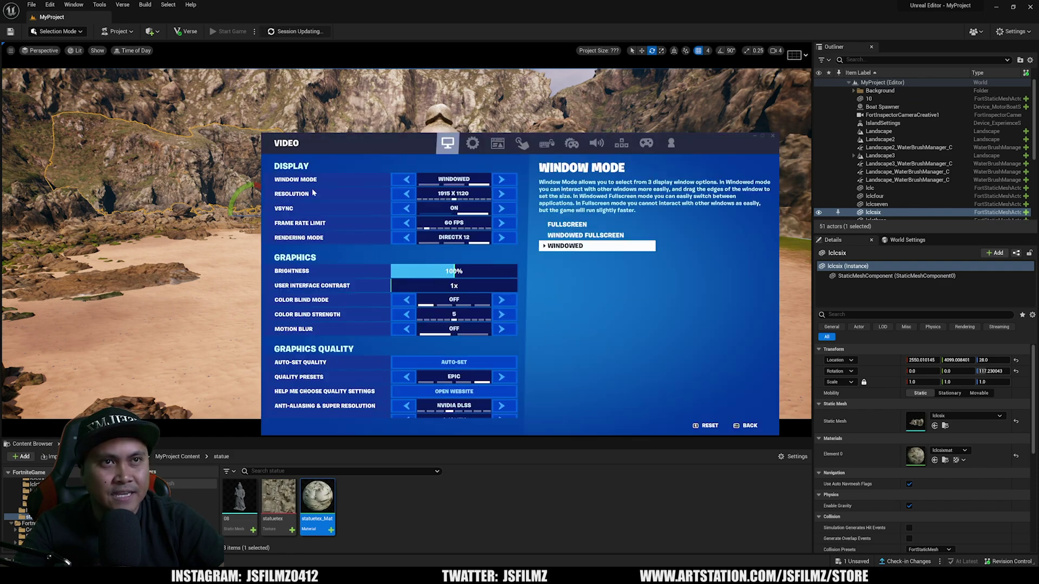
pyautogui.click(498, 196)
pyautogui.click(500, 197)
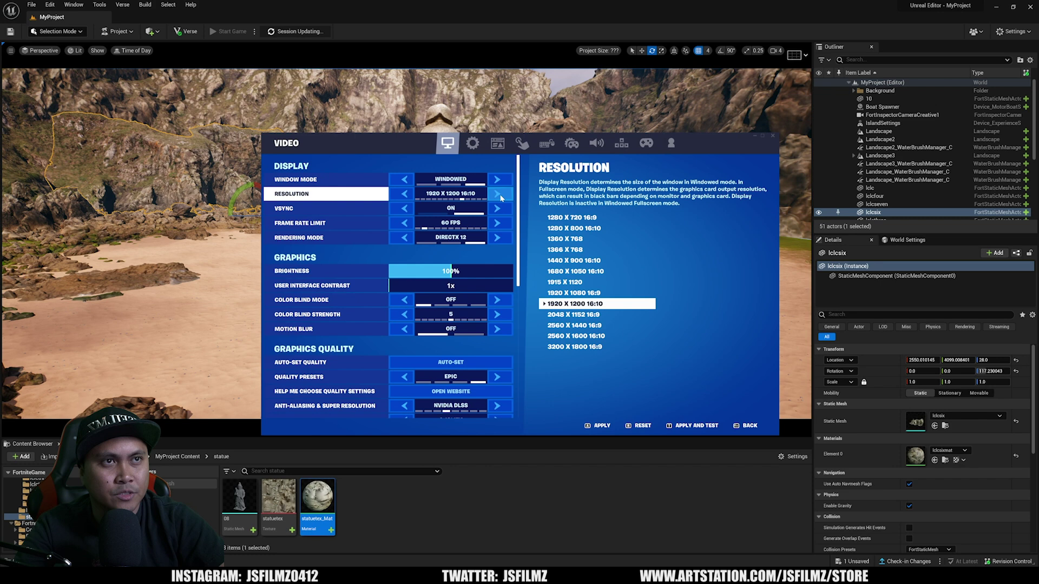
pyautogui.click(500, 195)
pyautogui.click(499, 195)
pyautogui.click(499, 195)
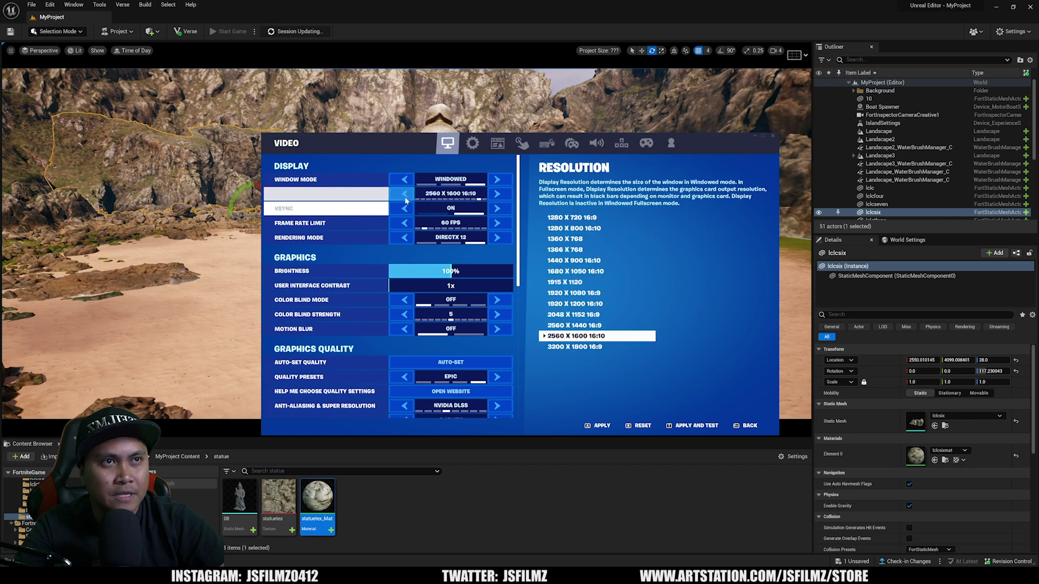
pyautogui.click(404, 194)
pyautogui.click(501, 179)
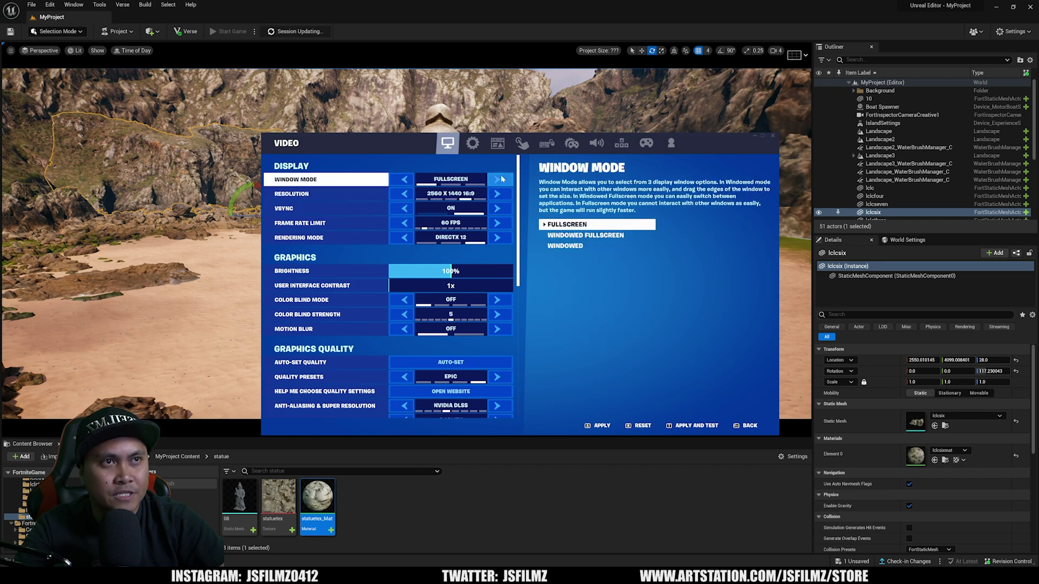
pyautogui.click(404, 179)
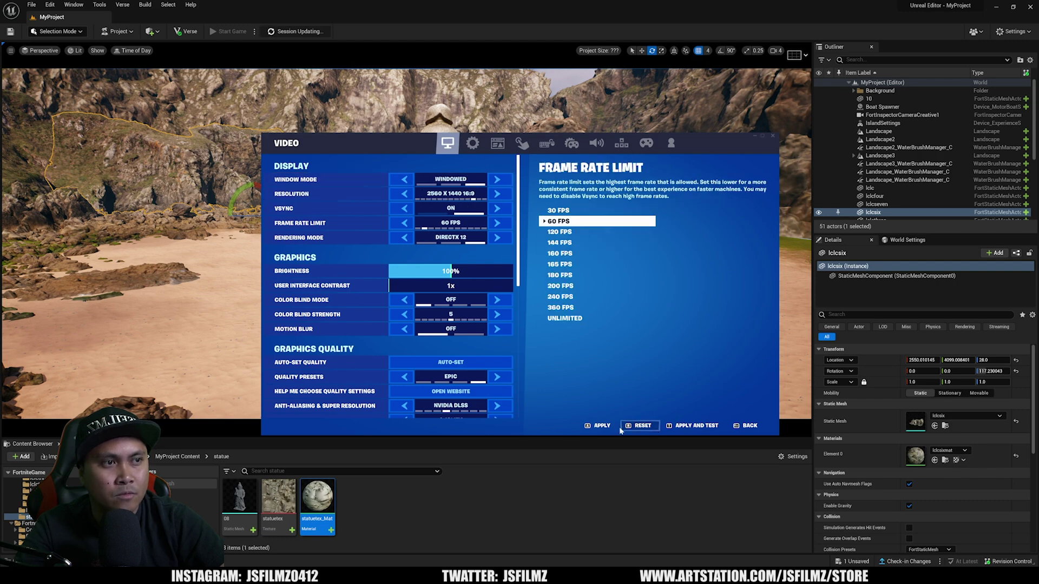
pyautogui.click(598, 425)
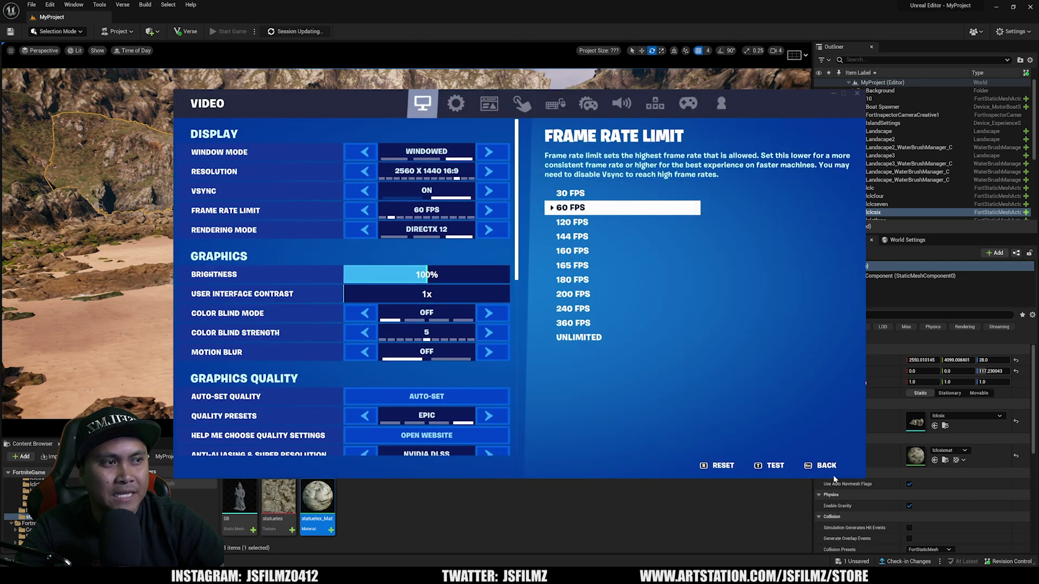
pyautogui.click(826, 467)
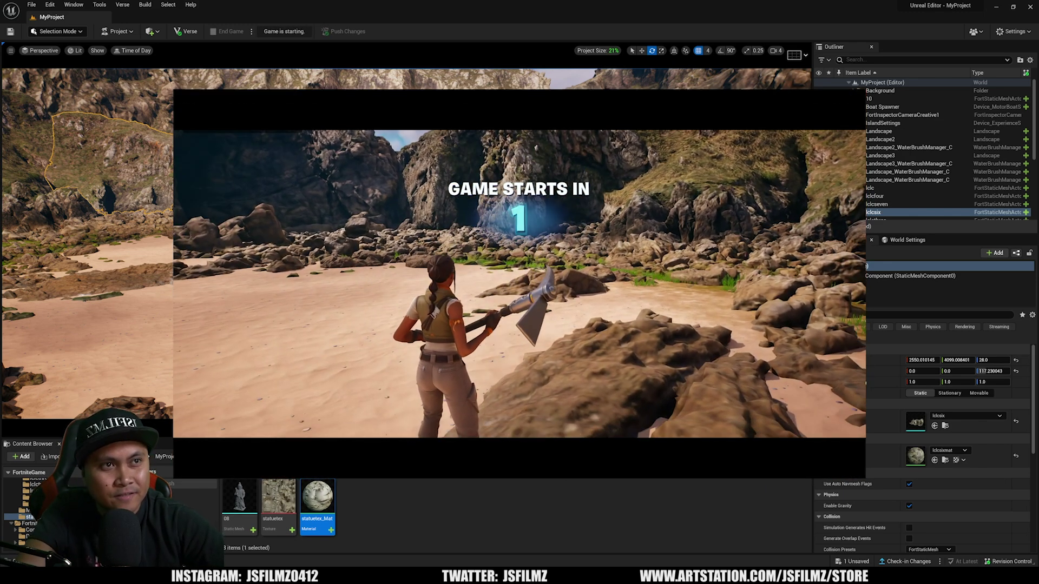
# Walk the character up to and around the statue in the live game to examine it, and end the game.
pyautogui.press('w')
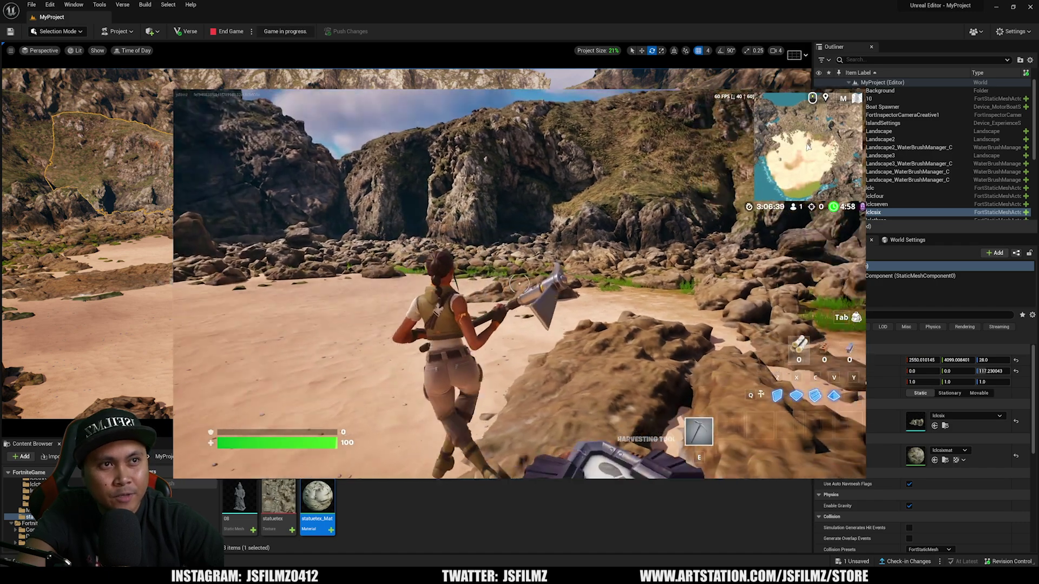
pyautogui.press('s')
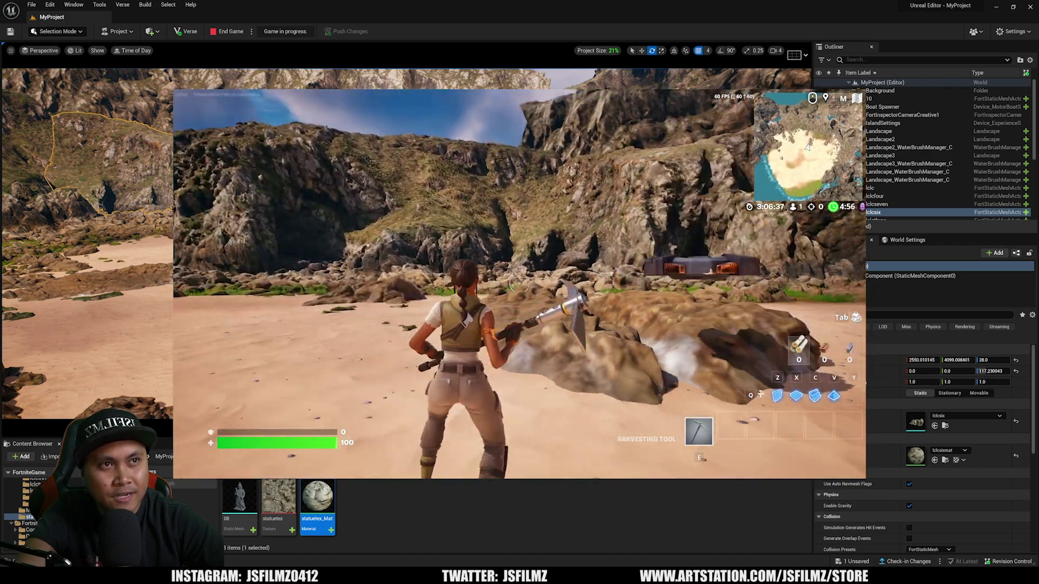
pyautogui.press('w')
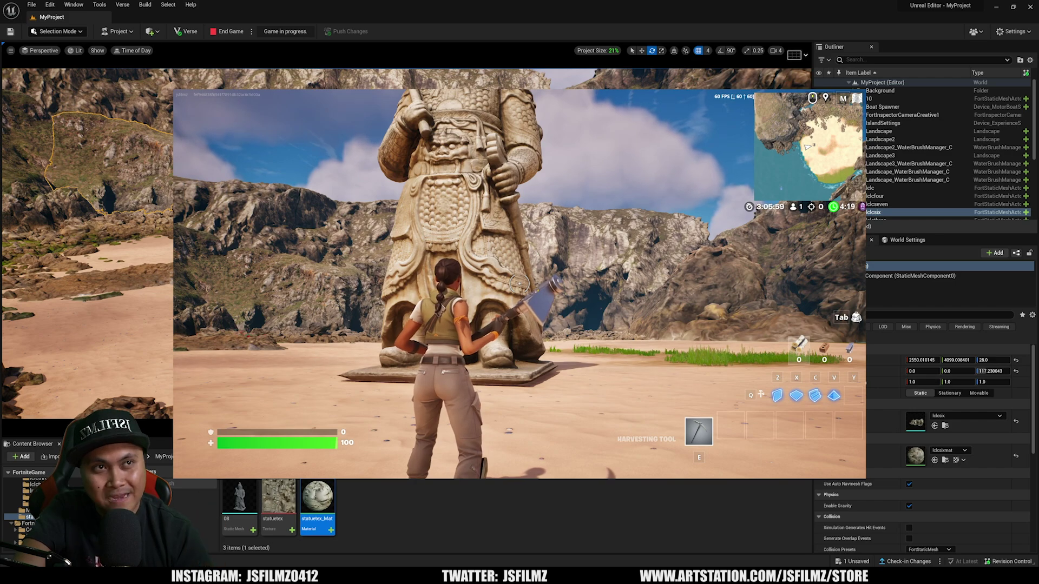
pyautogui.press('w')
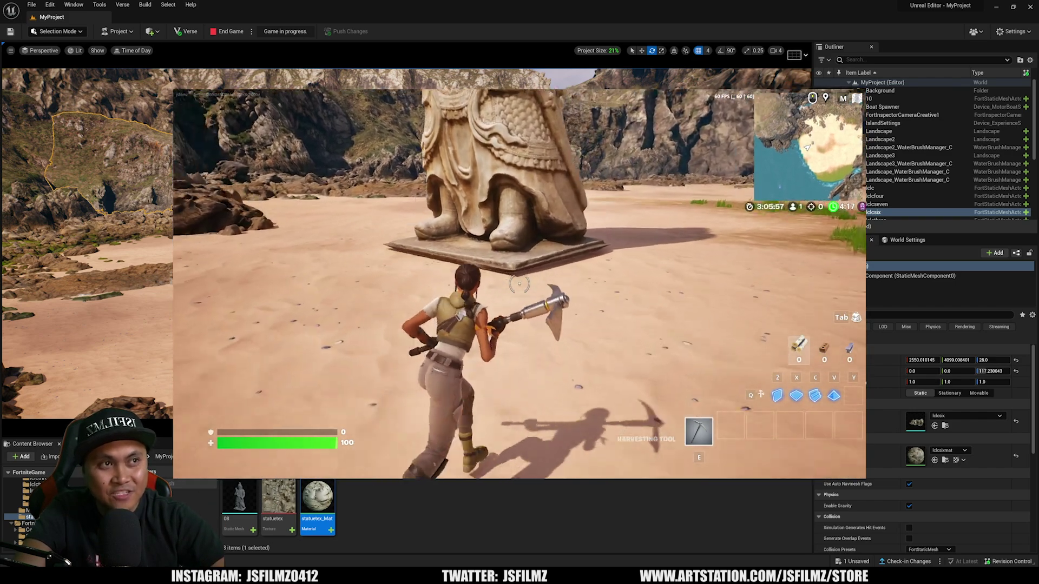
pyautogui.press('w')
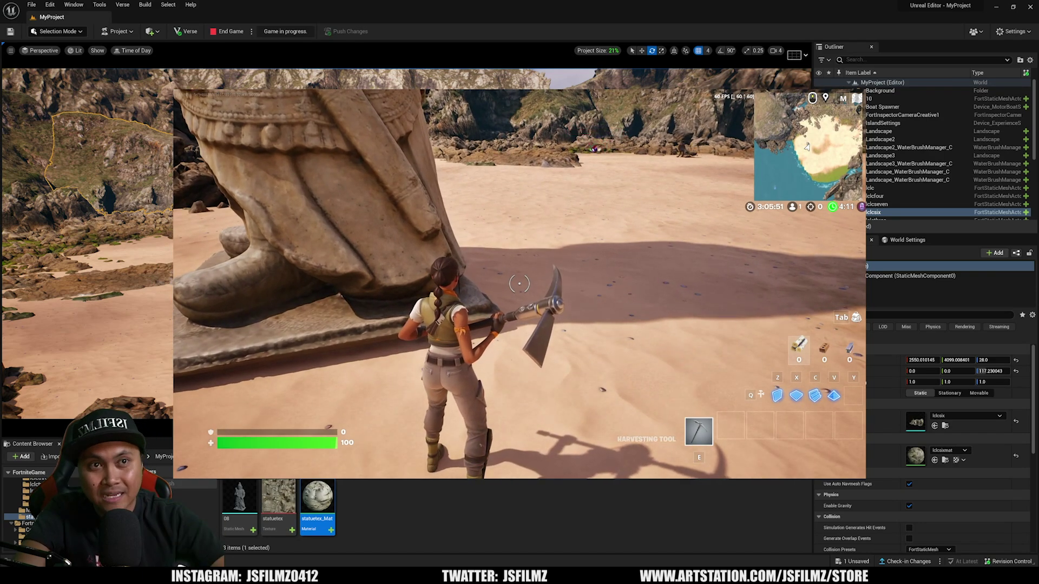
pyautogui.press('a')
pyautogui.press('s')
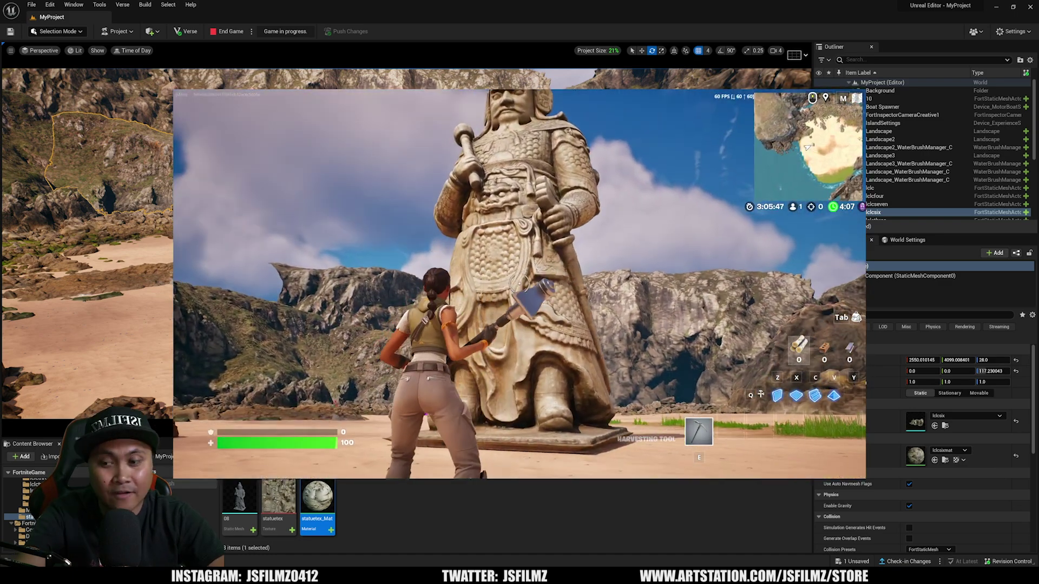
pyautogui.press('Escape')
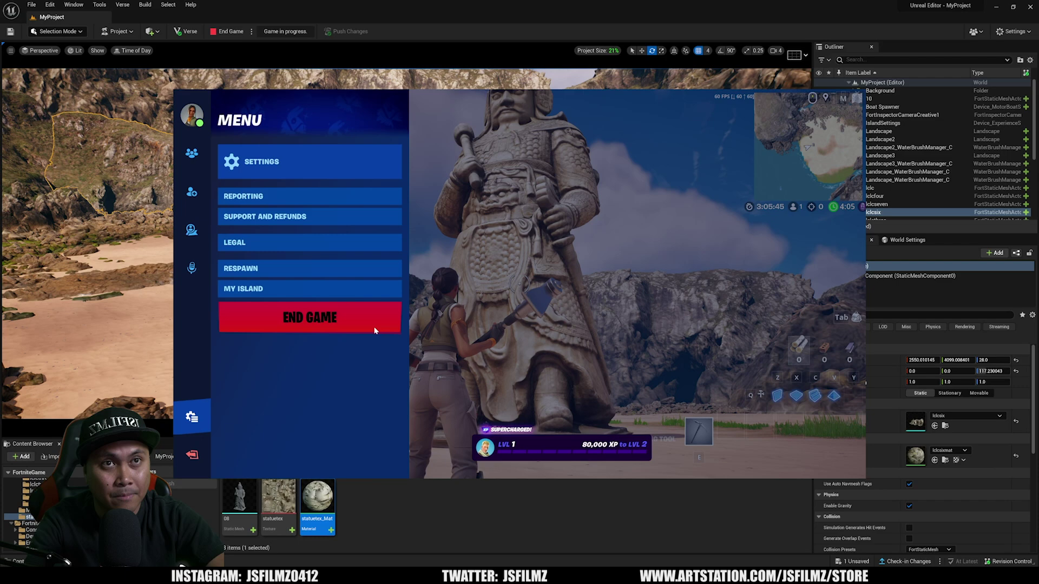
pyautogui.click(324, 320)
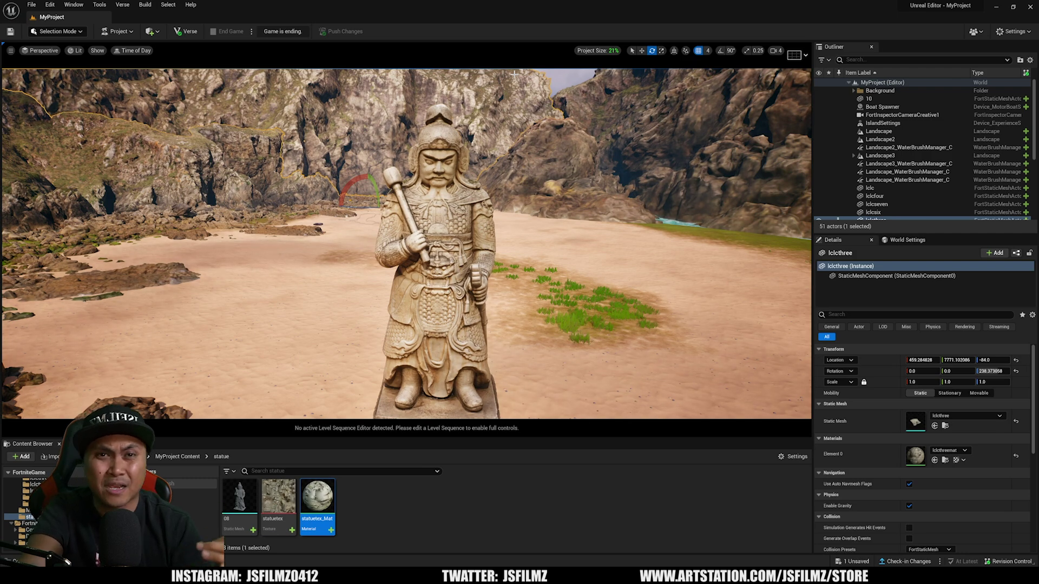
# Select the statue and duplicate it sideways four times to form a row of five on the beach.
pyautogui.press('s')
pyautogui.moveTo(553, 122); pyautogui.dragTo(538, 141, button='right')
pyautogui.click(446, 307)
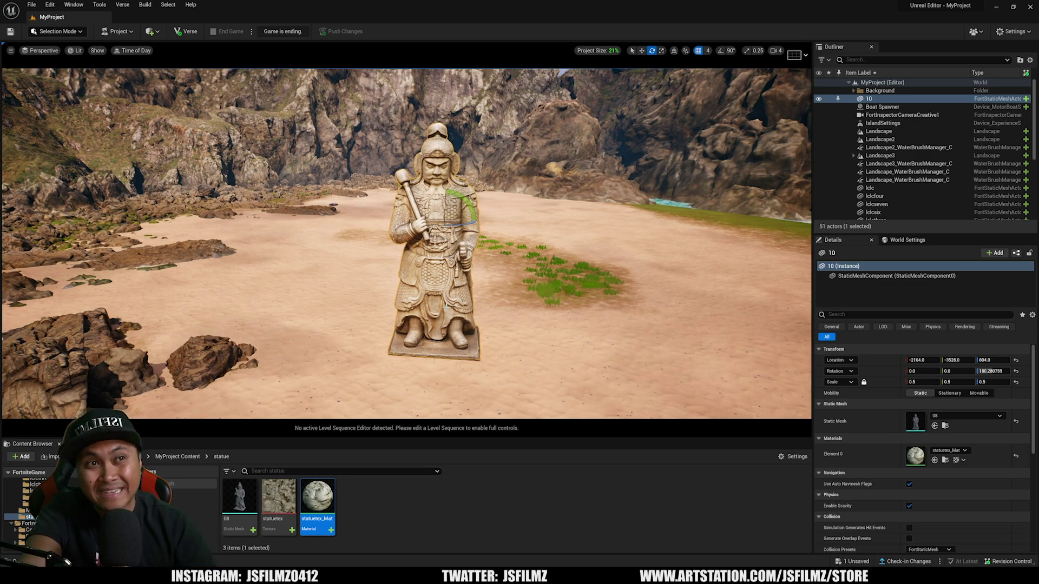
pyautogui.moveTo(318, 244); pyautogui.dragTo(193, 215, button='right')
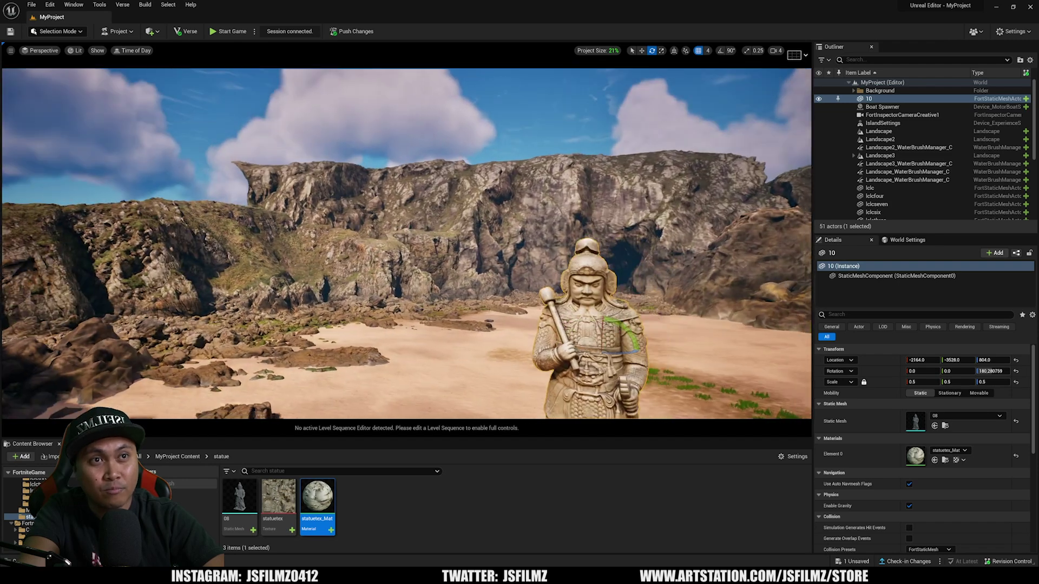
pyautogui.moveTo(412, 268); pyautogui.dragTo(508, 368, button='right')
pyautogui.press('w')
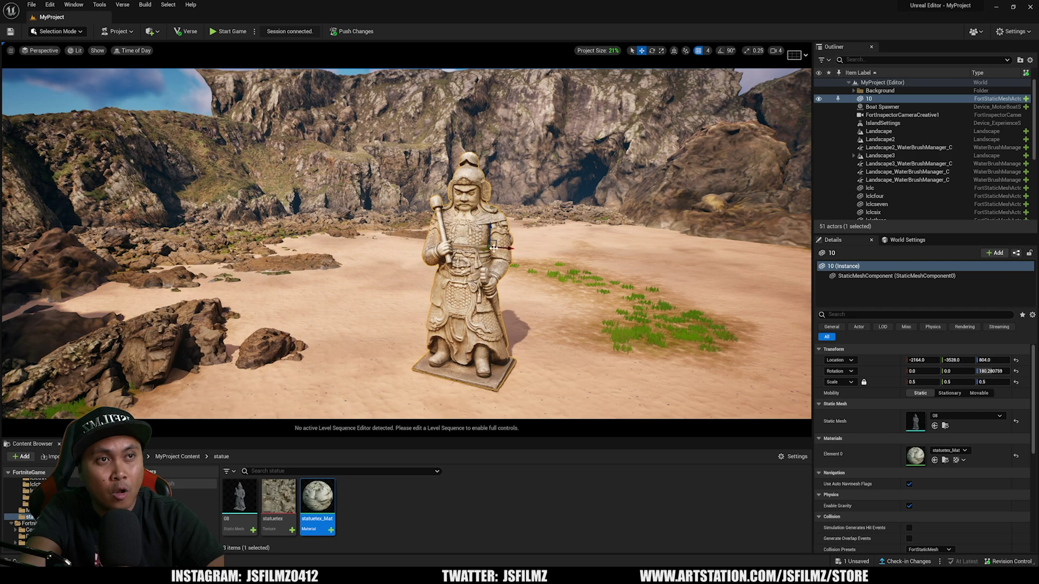
pyautogui.keyDown('alt'); pyautogui.moveTo(499, 248); pyautogui.dragTo(603, 259); pyautogui.keyUp('alt')
pyautogui.moveTo(603, 258)
pyautogui.mouseDown(button='right')
pyautogui.moveTo(654, 273)
pyautogui.moveTo(596, 246)
pyautogui.mouseUp(button='right')
# Set the engine scalability quality to Cinematic.
pyautogui.click(1009, 31)
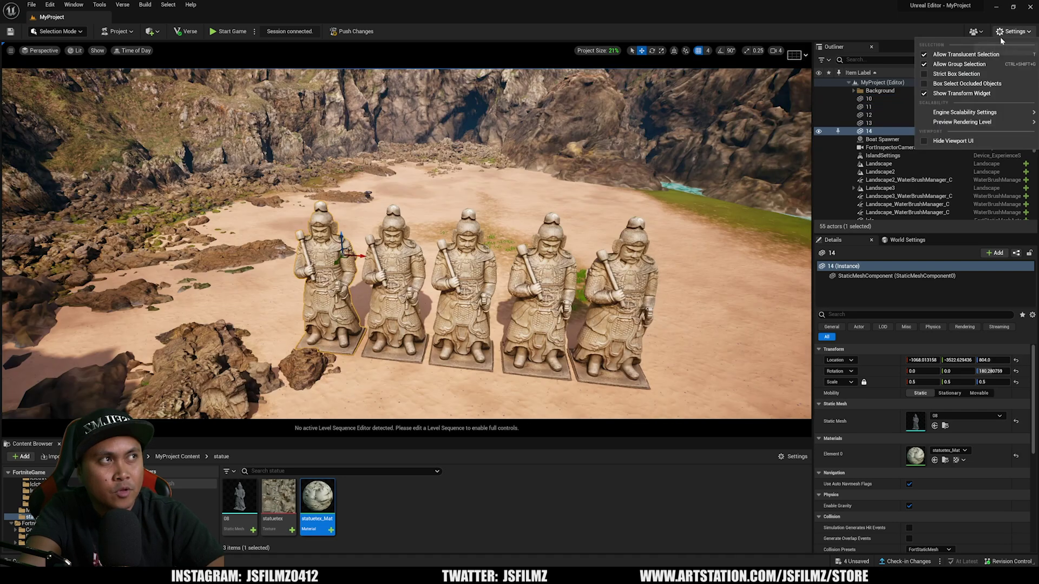
pyautogui.moveTo(964, 112)
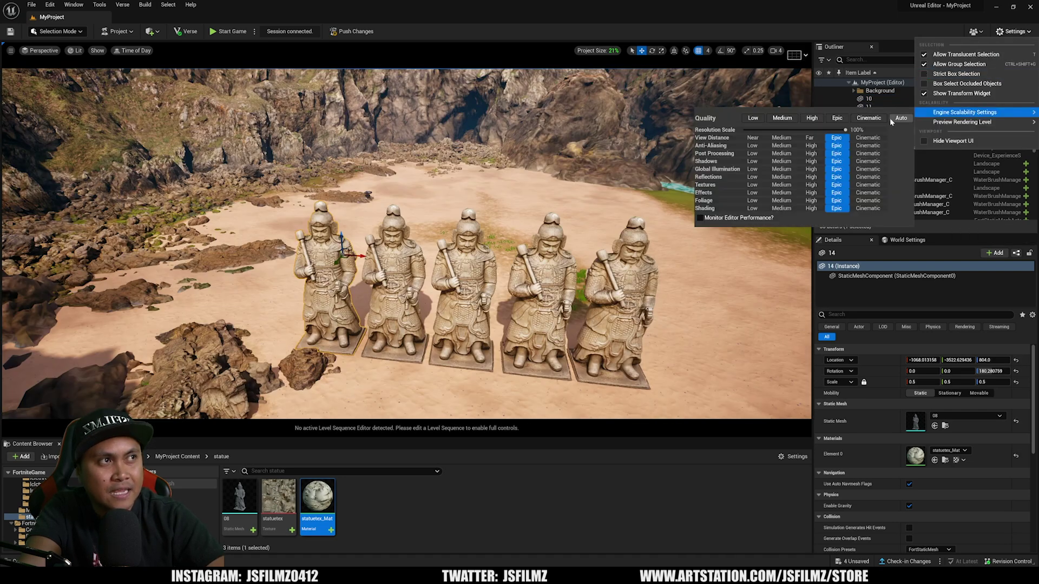
pyautogui.click(867, 119)
pyautogui.moveTo(638, 246); pyautogui.dragTo(692, 244, button='right')
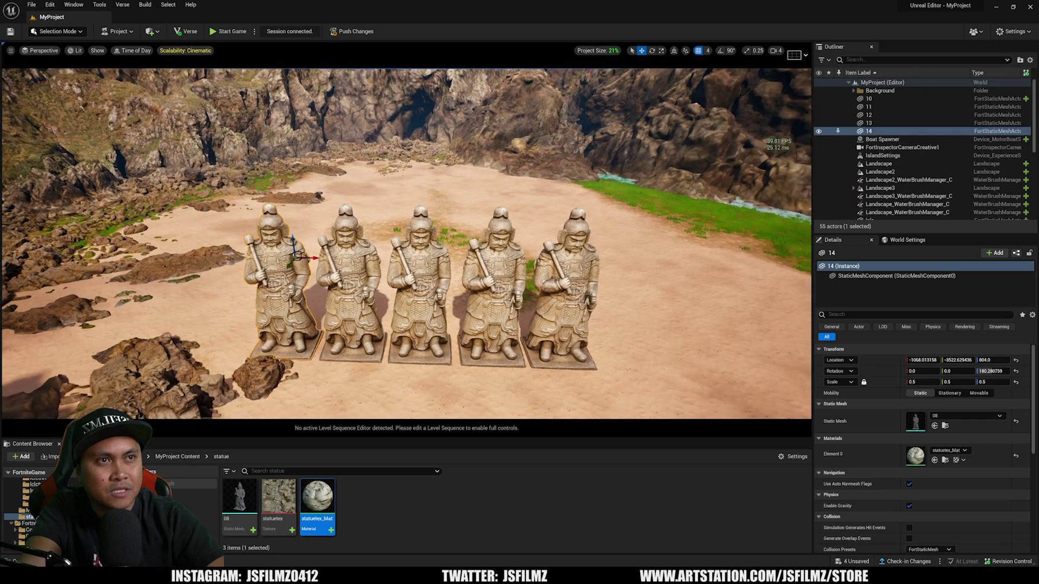
# Duplicate the end statue of the row backward four times to form a column behind it.
pyautogui.press('w')
pyautogui.moveTo(581, 218); pyautogui.dragTo(580, 218, button='right')
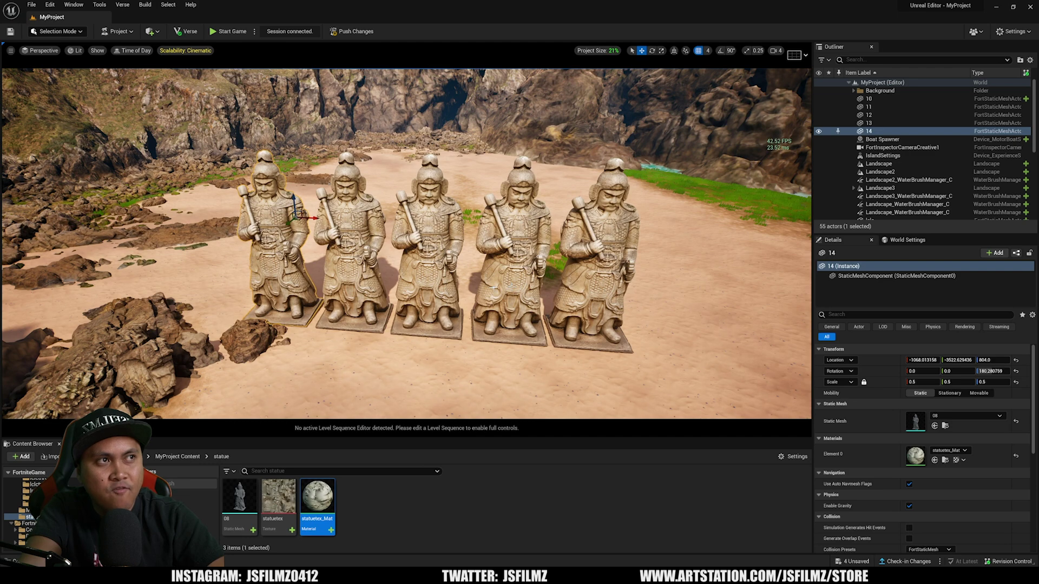
pyautogui.scroll(-4, 406, 243)
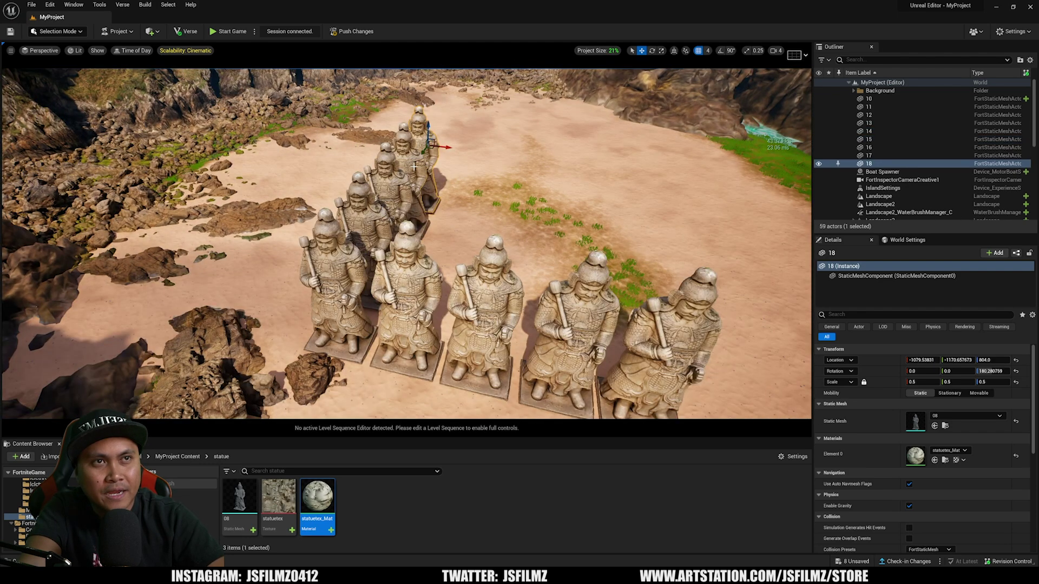
# Select the four statues of the rear column and duplicate them sideways four times to fill a block behind the front row.
pyautogui.keyDown('ctrl'); pyautogui.click(401, 172); pyautogui.keyUp('ctrl')
pyautogui.keyDown('ctrl'); pyautogui.click(387, 191); pyautogui.keyUp('ctrl')
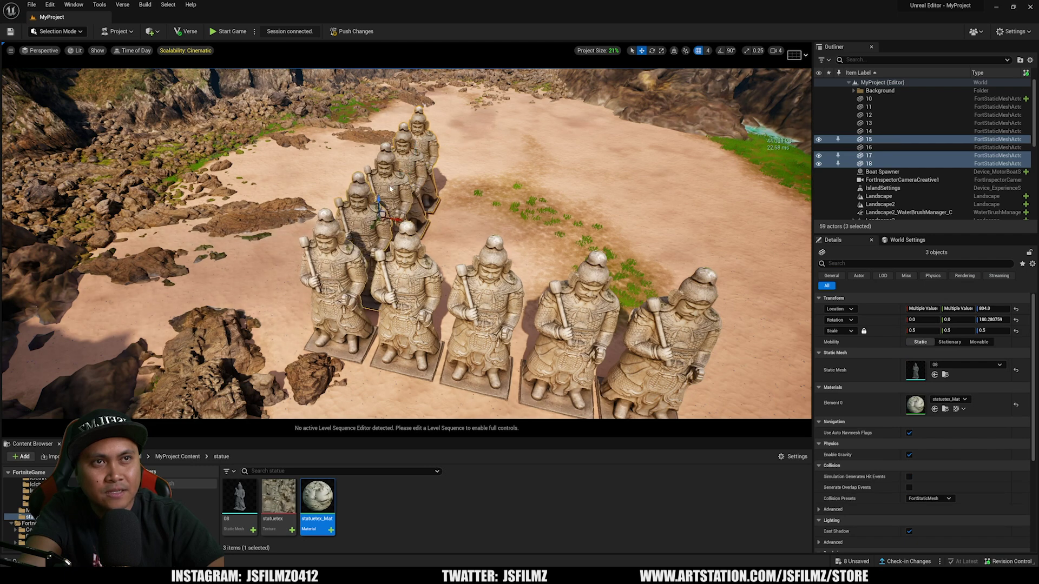
pyautogui.keyDown('ctrl'); pyautogui.click(394, 189); pyautogui.keyUp('ctrl')
pyautogui.keyDown('alt'); pyautogui.moveTo(422, 187); pyautogui.dragTo(555, 158); pyautogui.keyUp('alt')
pyautogui.moveTo(555, 158); pyautogui.dragTo(583, 138, button='right')
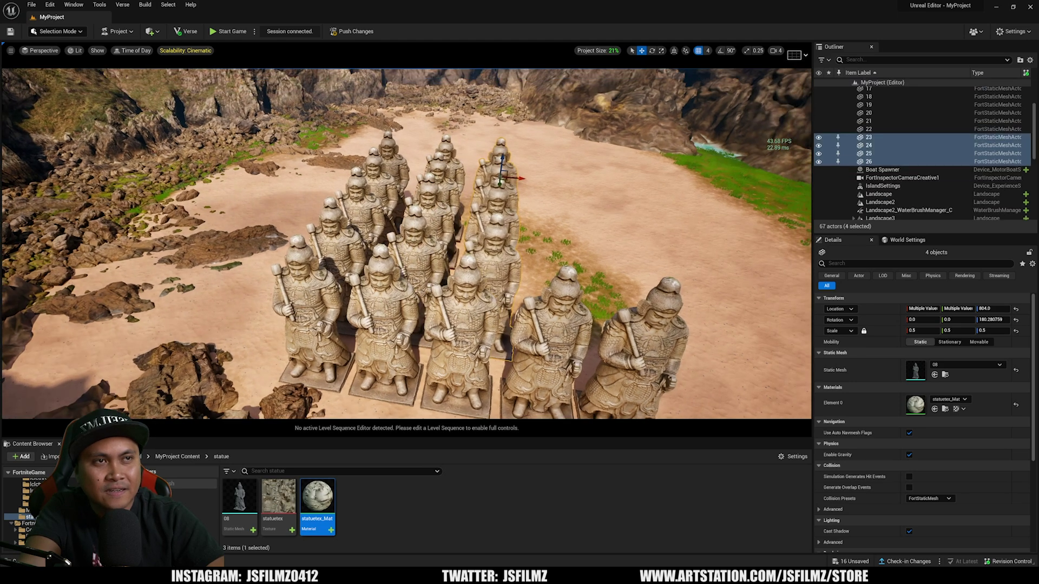
pyautogui.moveTo(562, 224); pyautogui.dragTo(598, 211, button='right')
pyautogui.keyDown('alt'); pyautogui.moveTo(486, 190); pyautogui.dragTo(535, 190); pyautogui.keyUp('alt')
pyautogui.moveTo(536, 191); pyautogui.dragTo(590, 192, button='right')
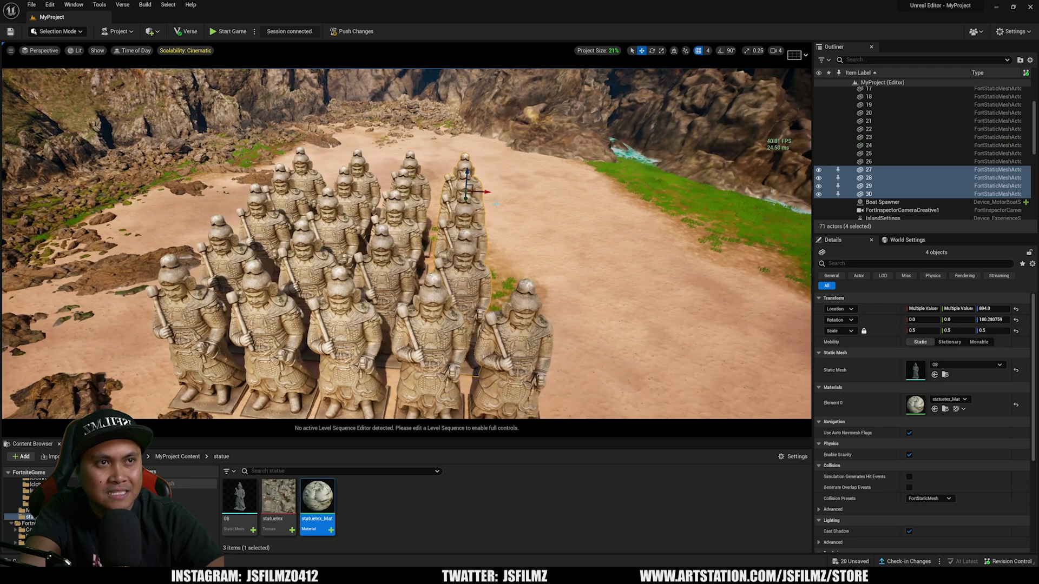
pyautogui.keyDown('alt'); pyautogui.moveTo(481, 193); pyautogui.dragTo(535, 194); pyautogui.keyUp('alt')
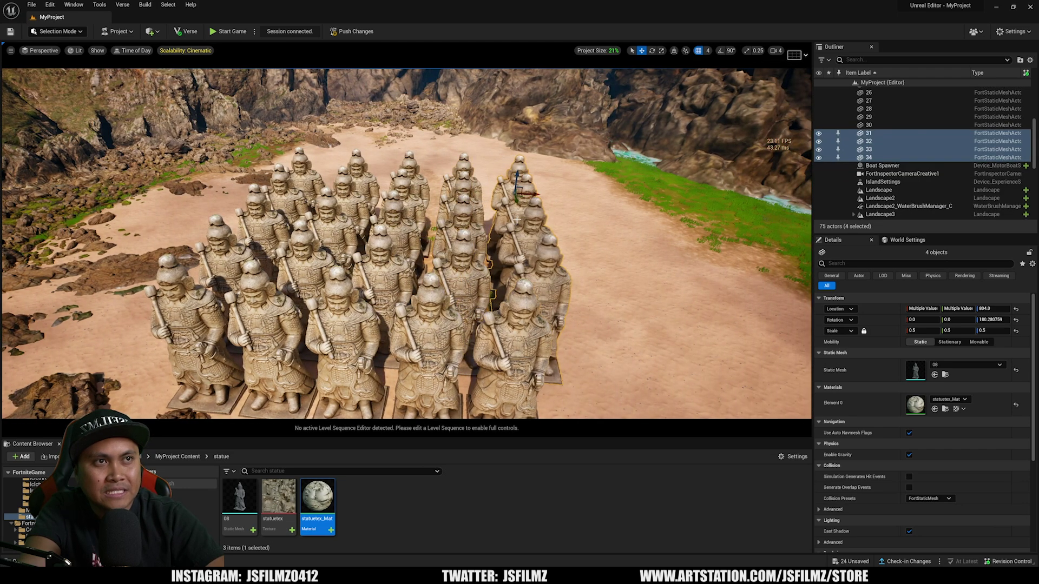
pyautogui.moveTo(516, 220); pyautogui.dragTo(460, 217, button='right')
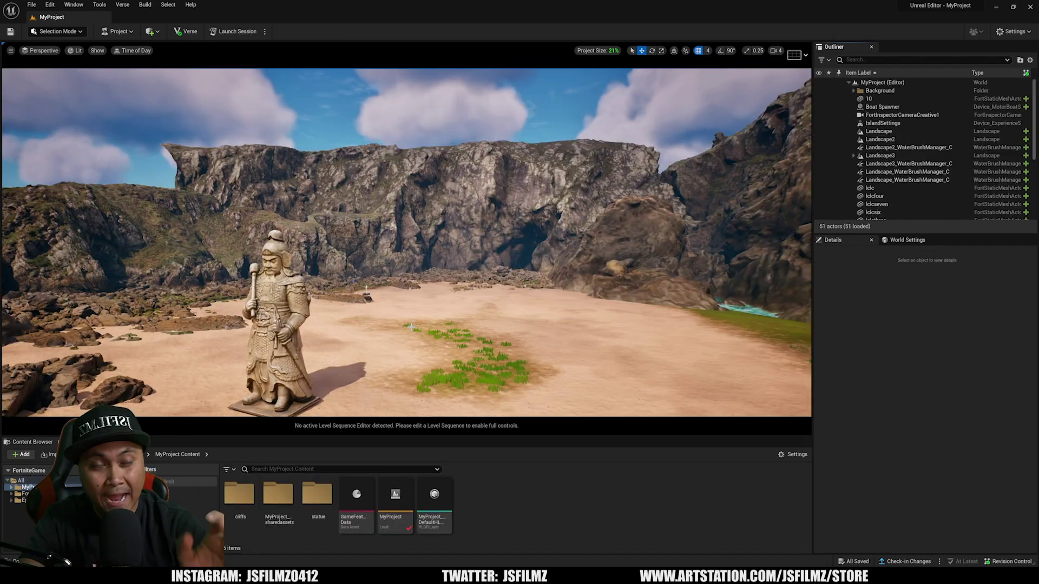
# Select the lone statue in the reopened level and duplicate it sideways four times to form a row of five.
pyautogui.moveTo(411, 327); pyautogui.dragTo(395, 411, button='right')
pyautogui.click(354, 244)
pyautogui.moveTo(354, 243); pyautogui.dragTo(374, 255, button='right')
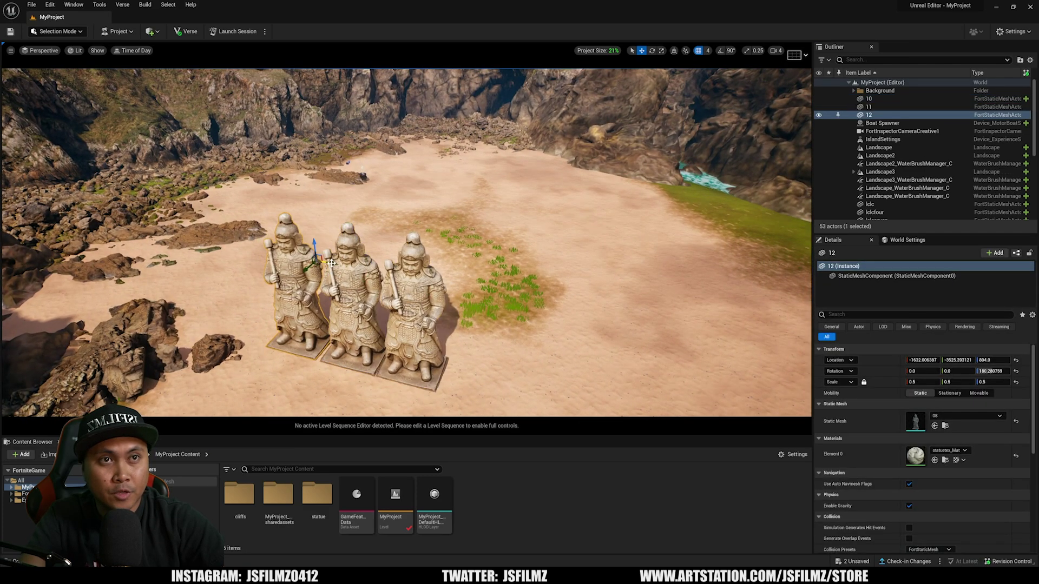
pyautogui.keyDown('alt'); pyautogui.moveTo(331, 263); pyautogui.dragTo(273, 254); pyautogui.keyUp('alt')
pyautogui.moveTo(273, 254)
pyautogui.mouseDown(button='right')
pyautogui.moveTo(263, 276)
pyautogui.moveTo(273, 268)
pyautogui.mouseUp(button='right')
pyautogui.keyDown('alt'); pyautogui.moveTo(372, 285); pyautogui.dragTo(316, 277); pyautogui.keyUp('alt')
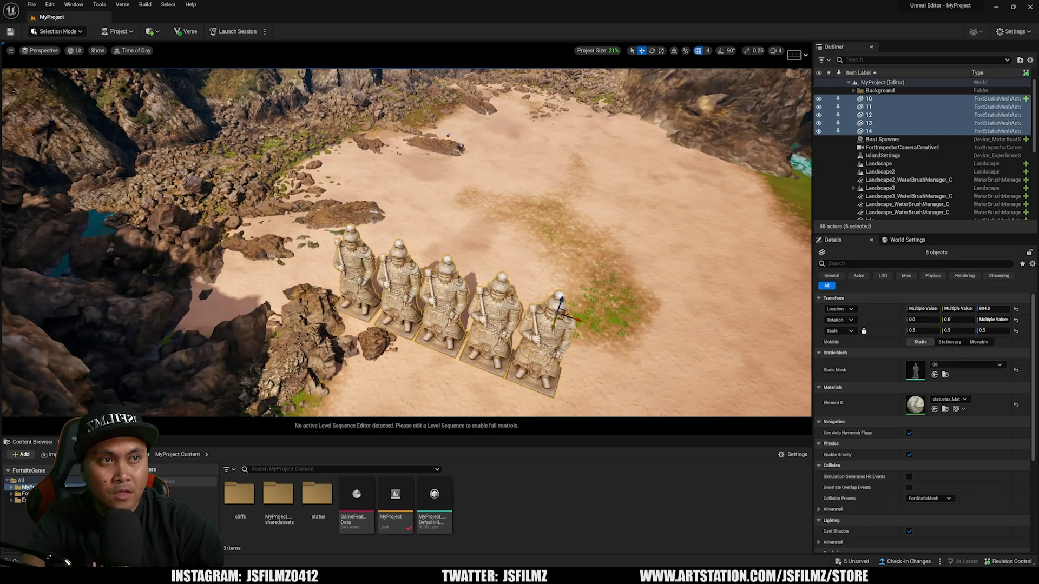
# Select the whole row of five statues and duplicate it backward three times to form four rows.
pyautogui.keyDown('alt'); pyautogui.moveTo(379, 274); pyautogui.dragTo(398, 230); pyautogui.keyUp('alt')
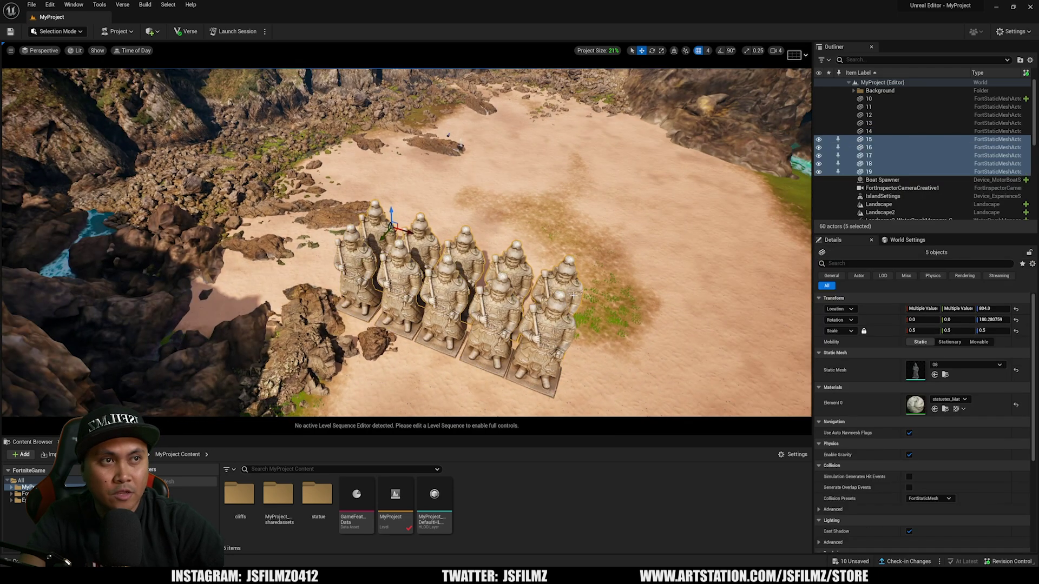
pyautogui.keyDown('alt'); pyautogui.moveTo(385, 237); pyautogui.dragTo(426, 201); pyautogui.keyUp('alt')
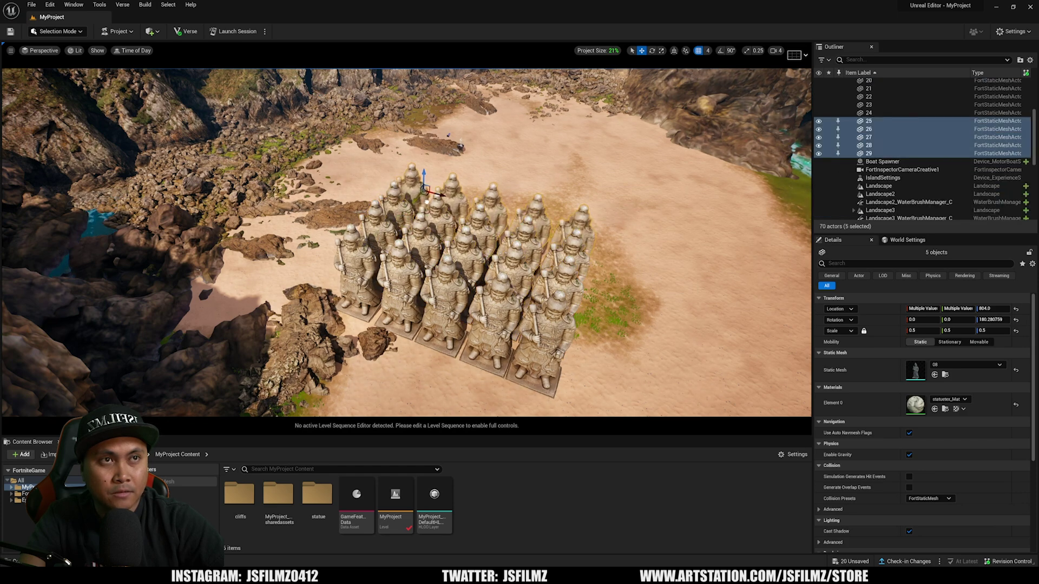
pyautogui.moveTo(426, 200); pyautogui.dragTo(468, 108, button='right')
pyautogui.moveTo(353, 141); pyautogui.dragTo(353, 143, button='right')
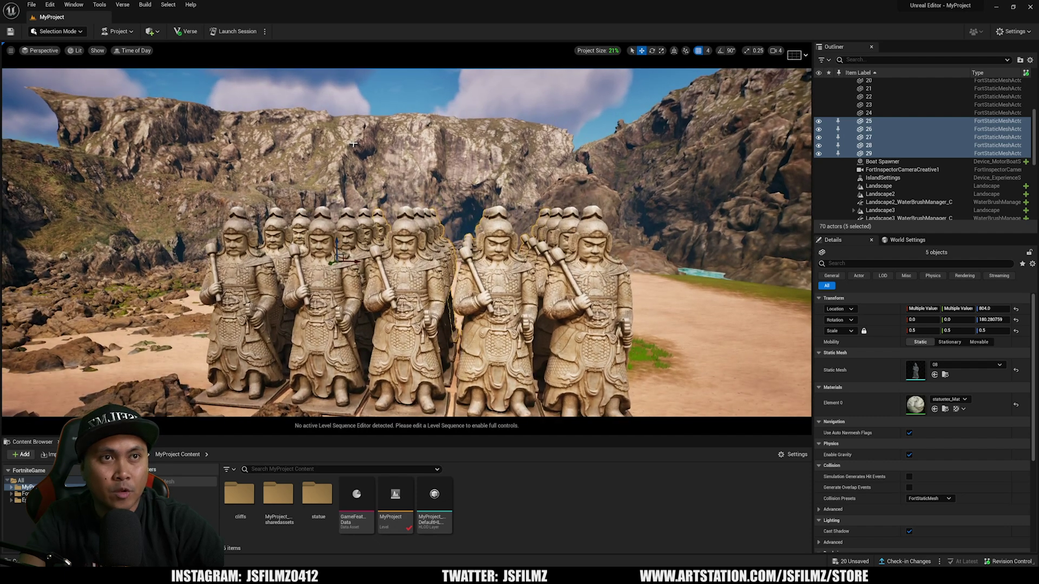
# Launch a live session of the project, saving the changed content.
pyautogui.click(234, 31)
pyautogui.click(582, 378)
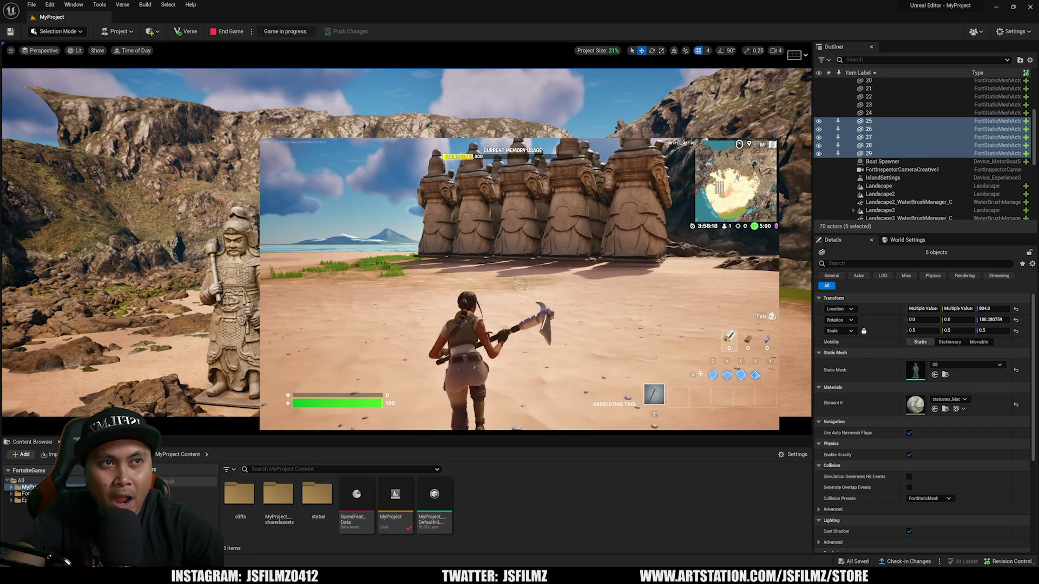
# Set the game's display resolution to 2560 x 1440 16:9 in the video settings and apply it.
pyautogui.press('Escape')
pyautogui.click(411, 193)
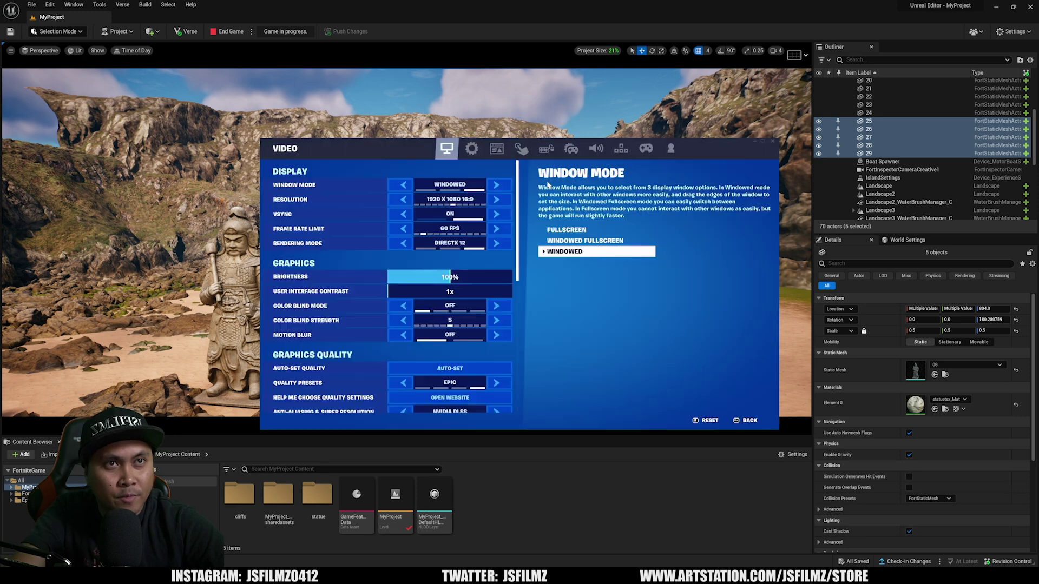
pyautogui.click(496, 200)
pyautogui.click(496, 201)
pyautogui.click(496, 201)
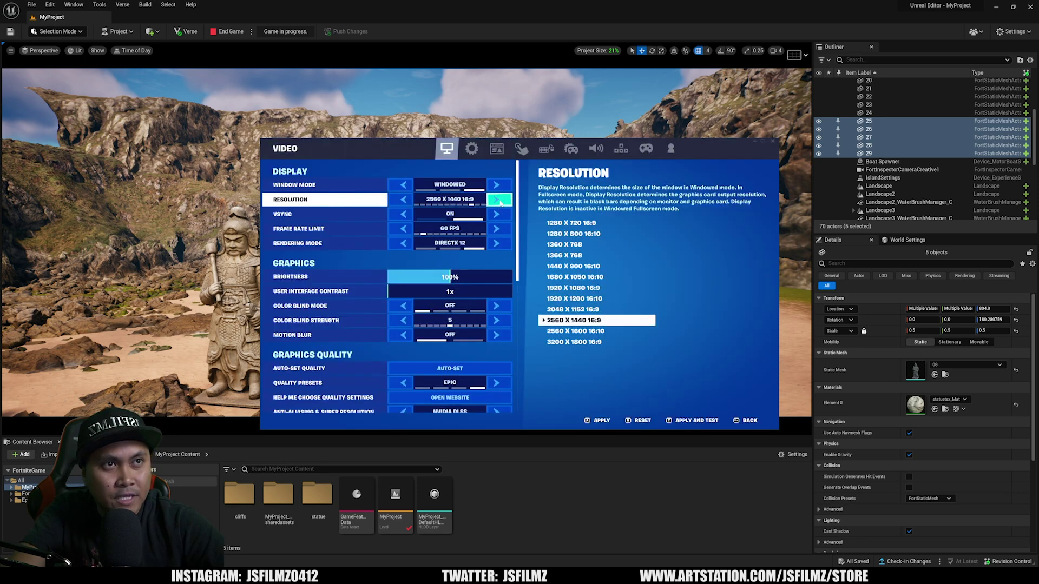
pyautogui.click(496, 201)
pyautogui.click(496, 200)
pyautogui.click(496, 200)
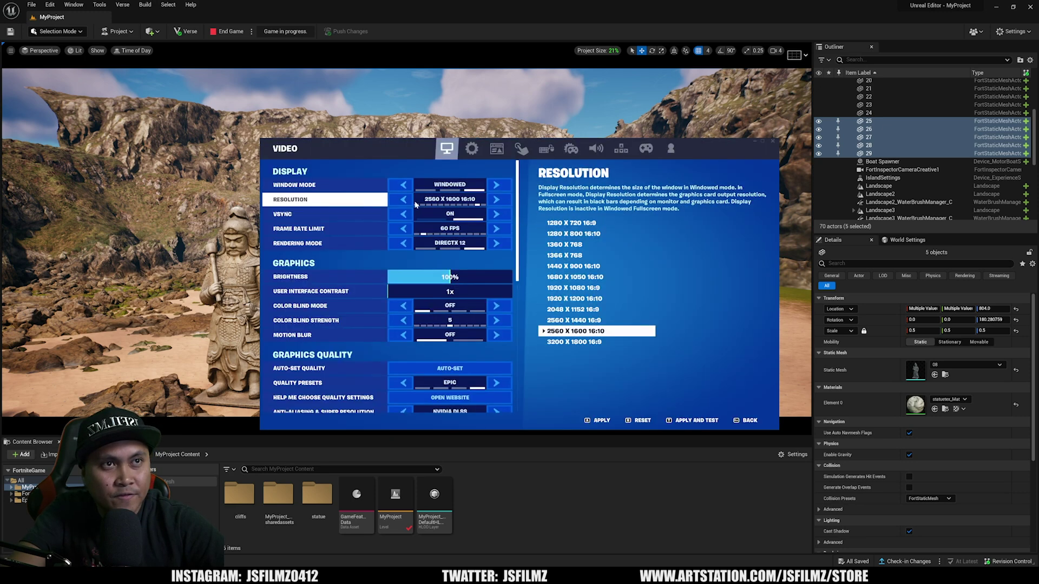
pyautogui.click(403, 199)
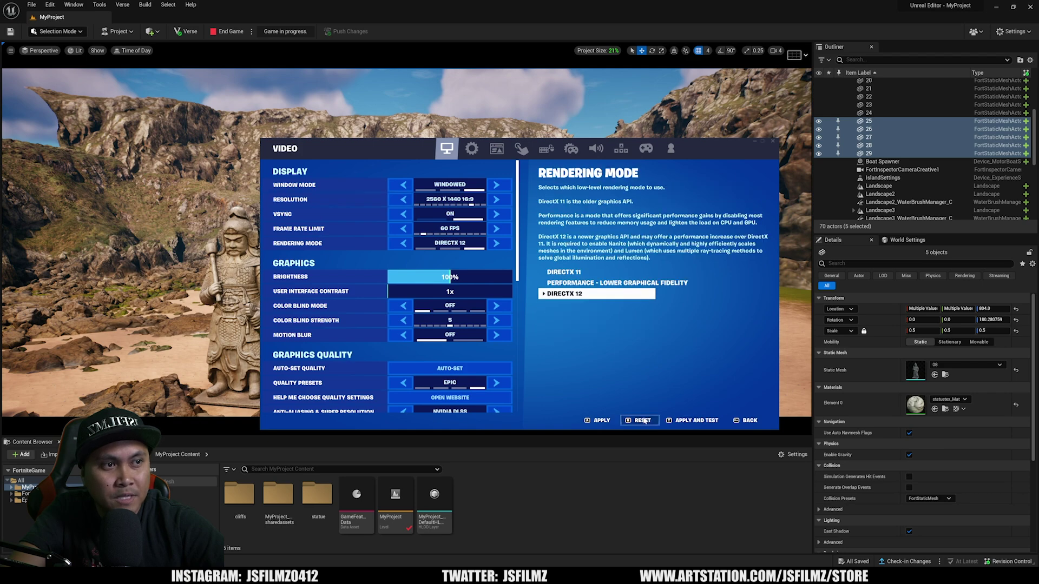
pyautogui.click(598, 420)
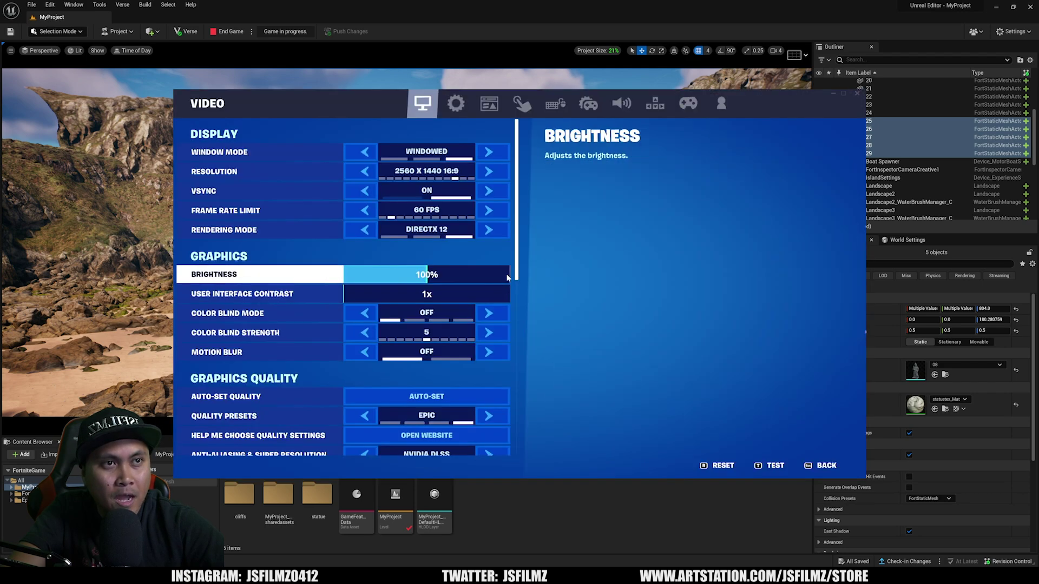
# Review the remaining video settings down to Advanced Graphics and return to the running game.
pyautogui.scroll(-5, 518, 292)
pyautogui.scroll(-4, 520, 299)
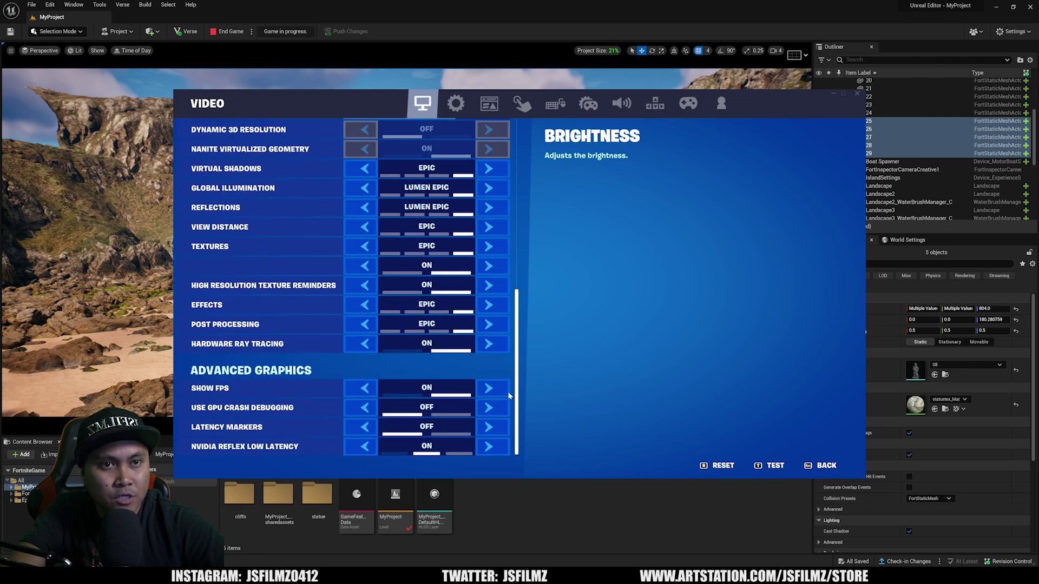
pyautogui.click(822, 466)
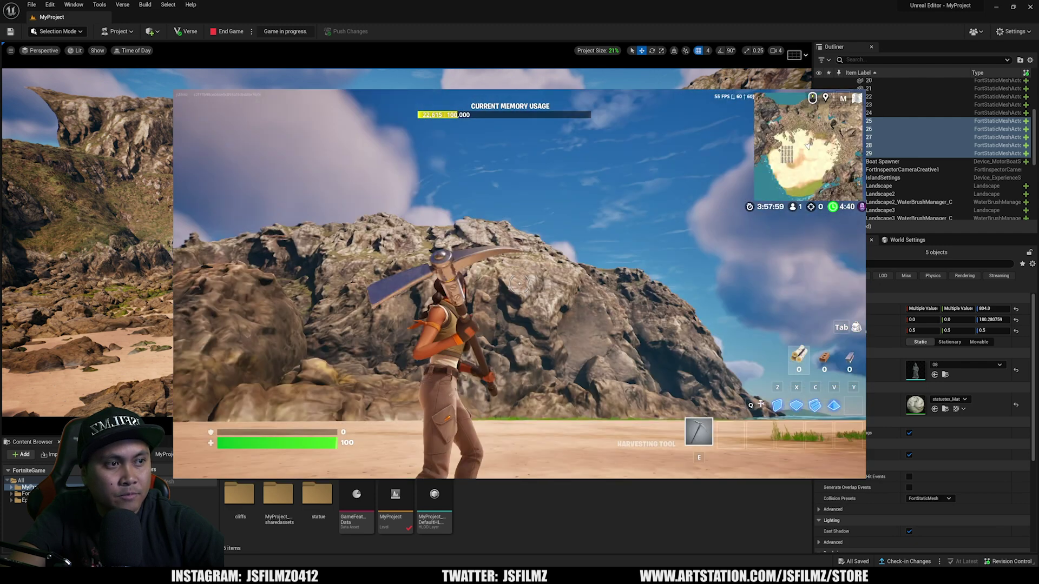
# Run the character up to the statue army from behind and around its side to inspect the statues' fronts up close.
pyautogui.press('w')
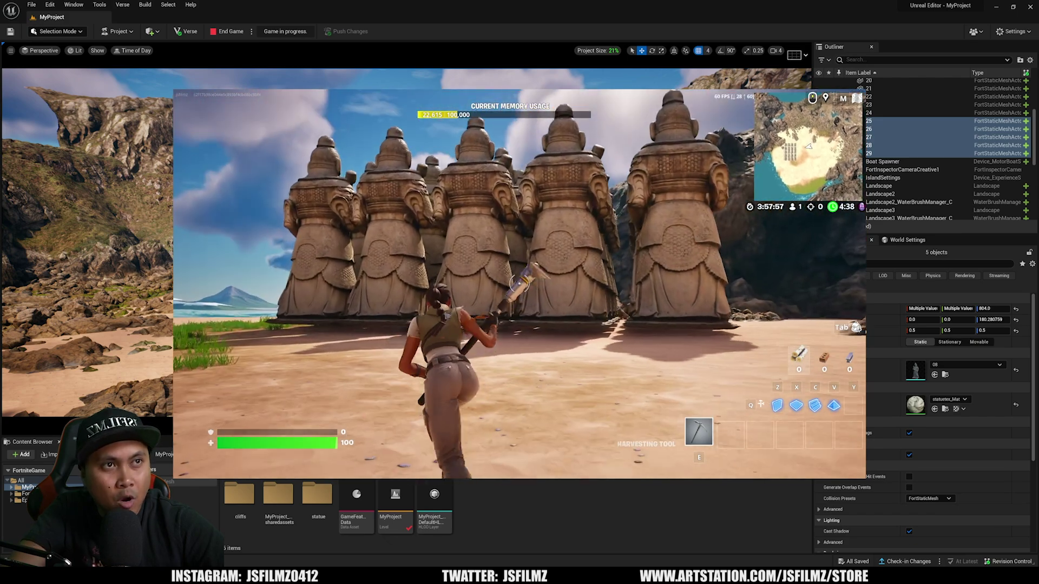
pyautogui.press('w')
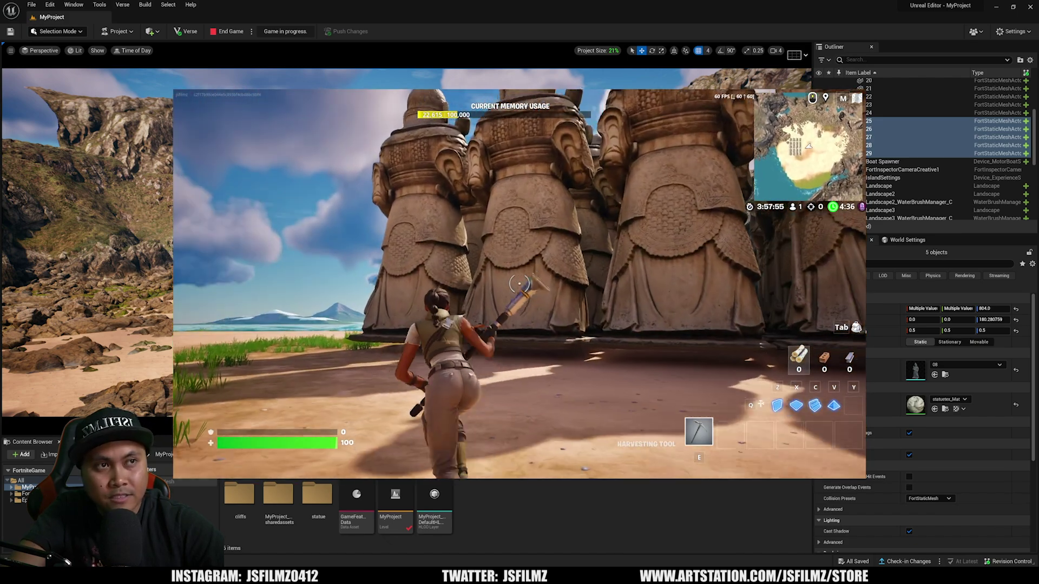
pyautogui.press('w')
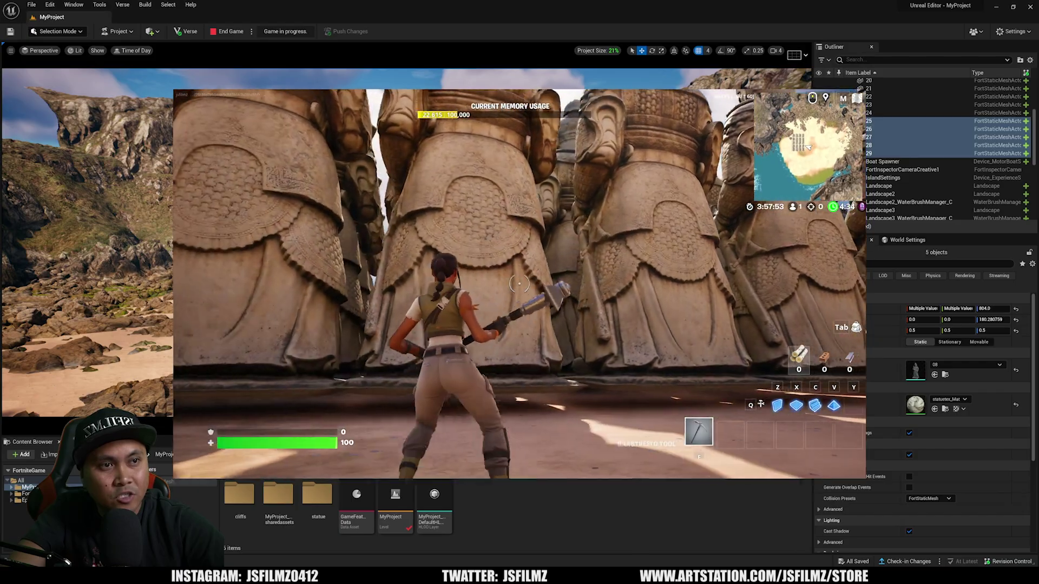
pyautogui.press('w')
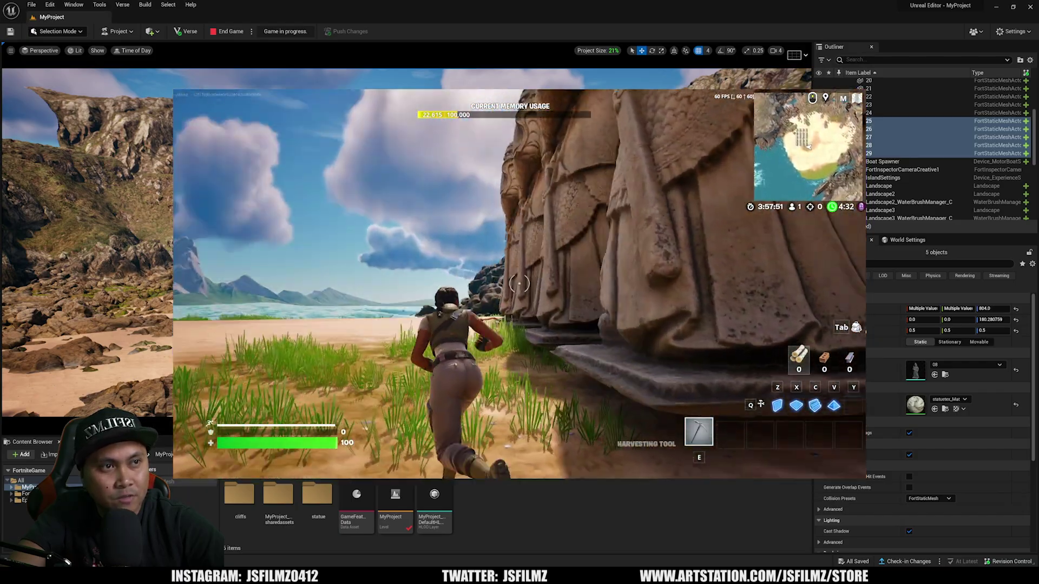
pyautogui.press('shift')
pyautogui.press('space')
pyautogui.press('a')
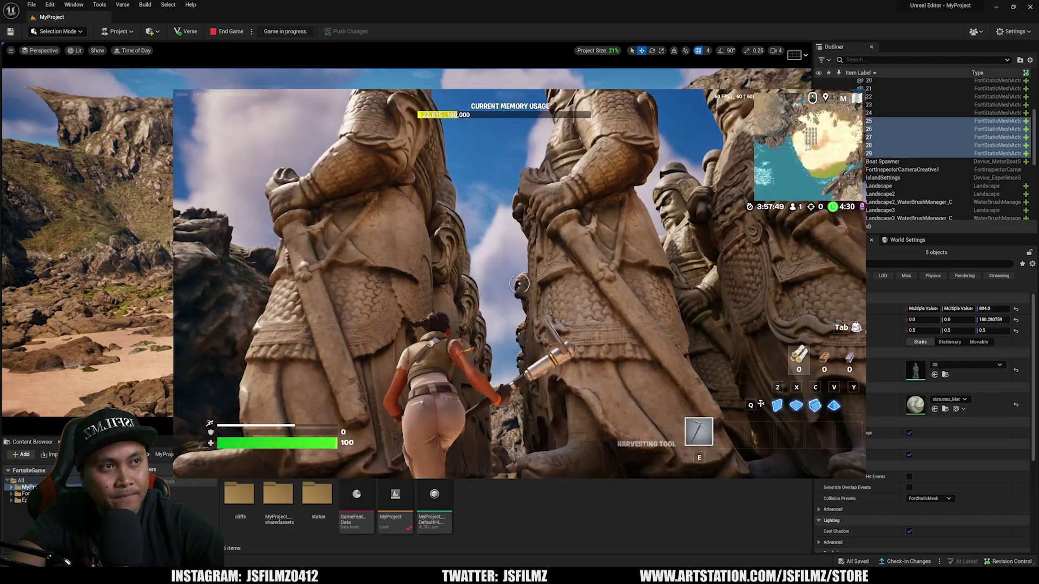
pyautogui.press('s')
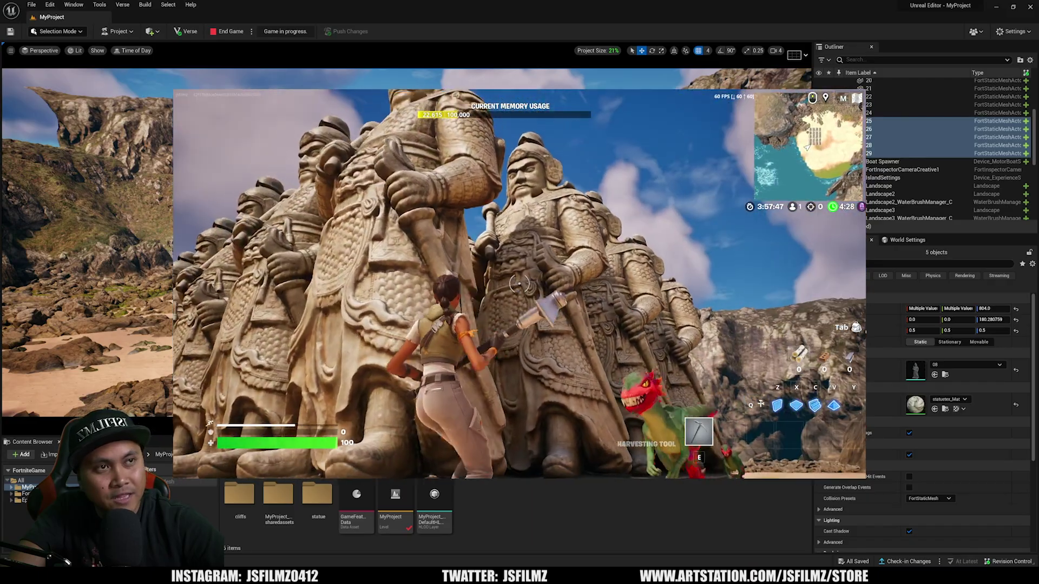
# Fight off the raptors in front of the statues with the harvesting tool.
pyautogui.click(519, 283)
pyautogui.press('w')
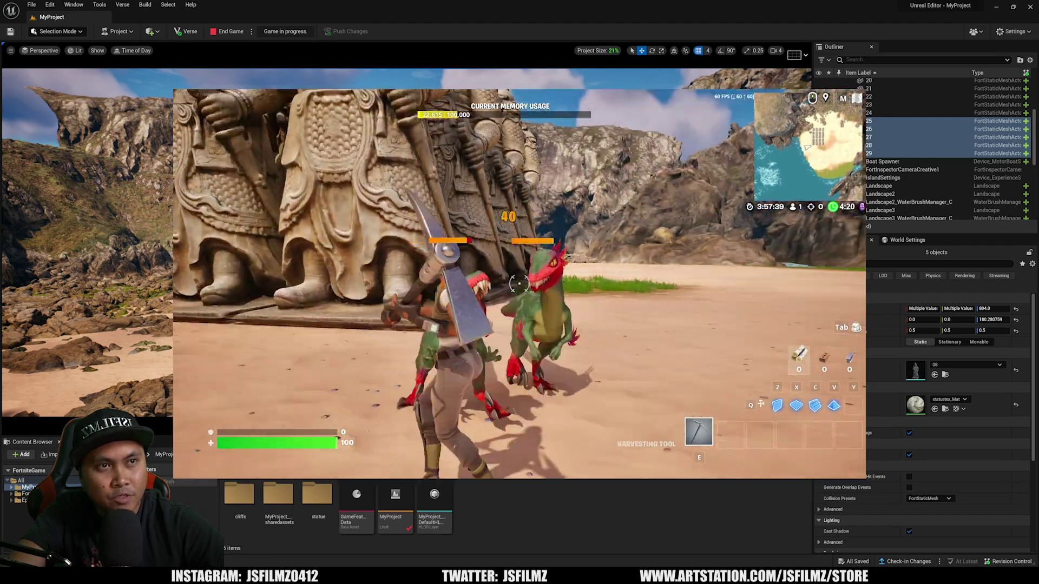
pyautogui.click(519, 284)
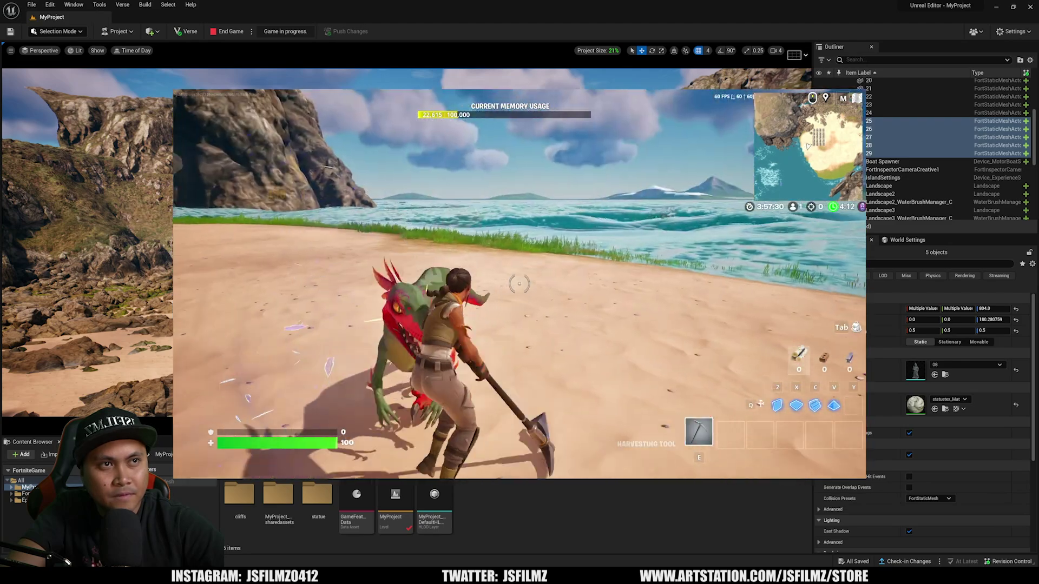
pyautogui.click(518, 283)
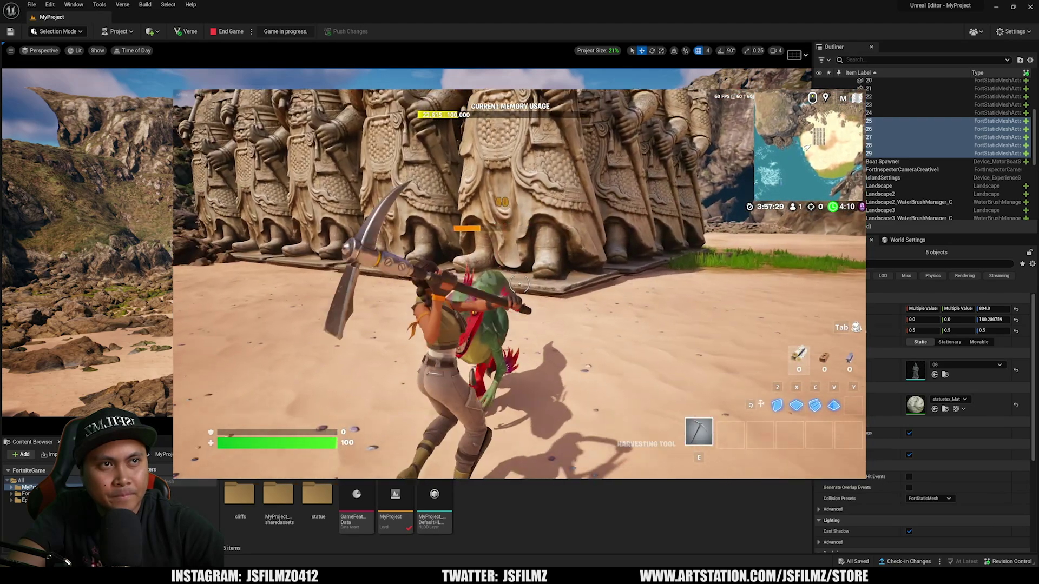
pyautogui.click(519, 283)
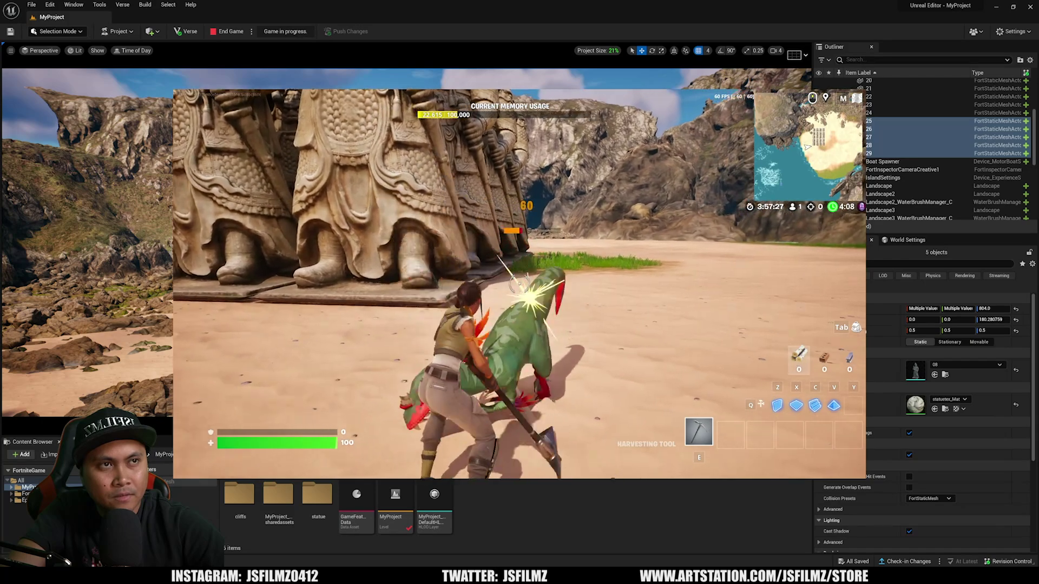
pyautogui.click(519, 283)
pyautogui.click(519, 283)
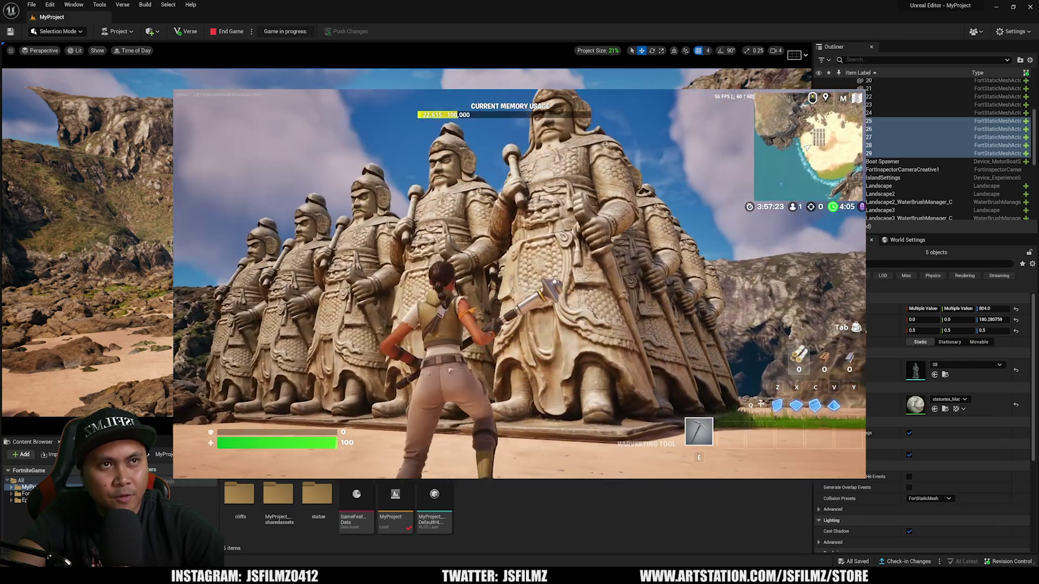
# Move the character across the beach in front of the army to view the whole front row of statues.
pyautogui.press('a')
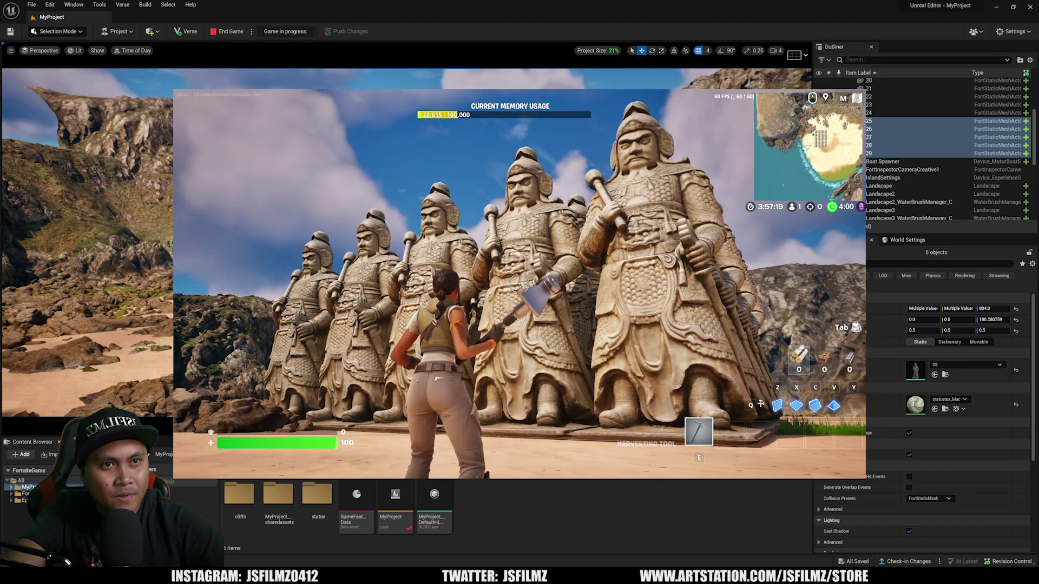
pyautogui.press('w')
pyautogui.press('w')
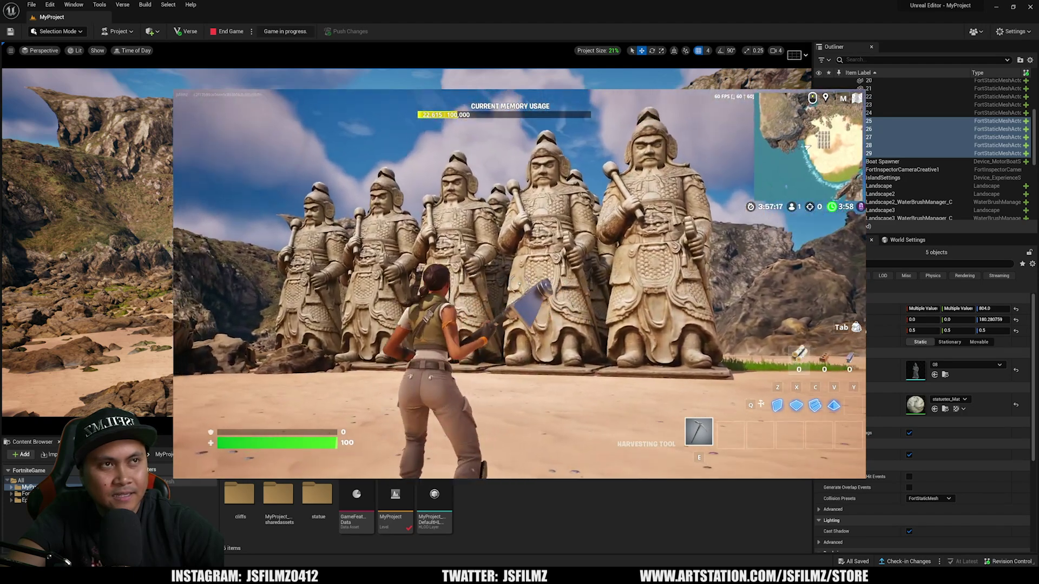